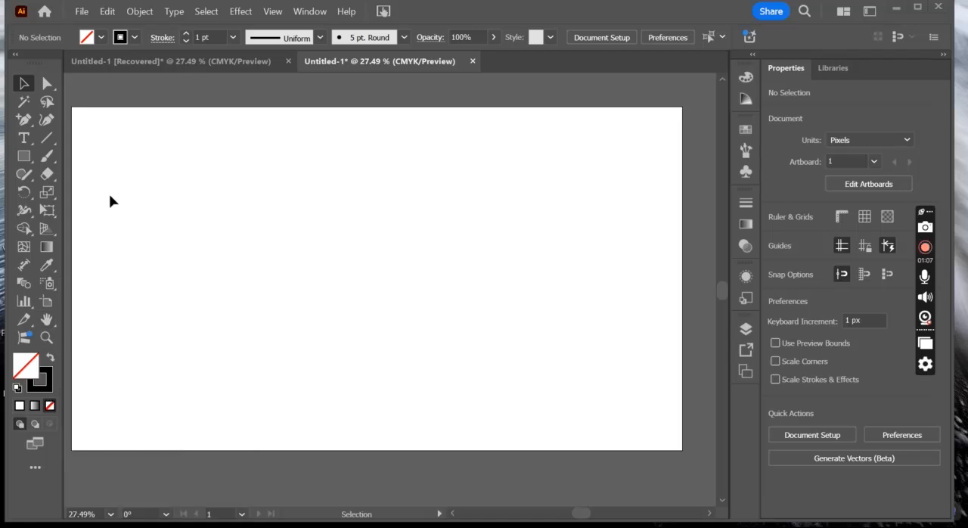
- Draw an unfilled square about 537 px per side on the artboard with the Rectangle tool, then deselect it
{"action": "left_click", "coordinate": [44, 91]}
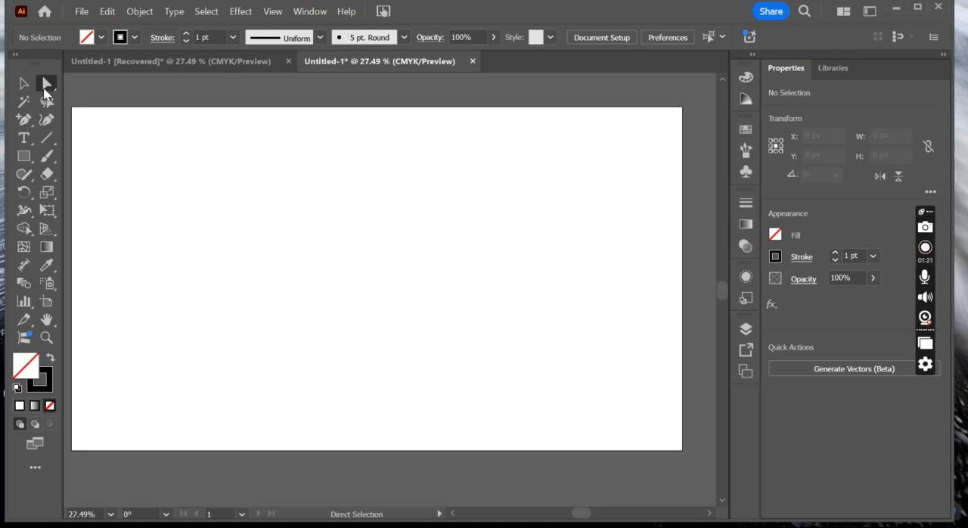
{"action": "left_click", "coordinate": [26, 158]}
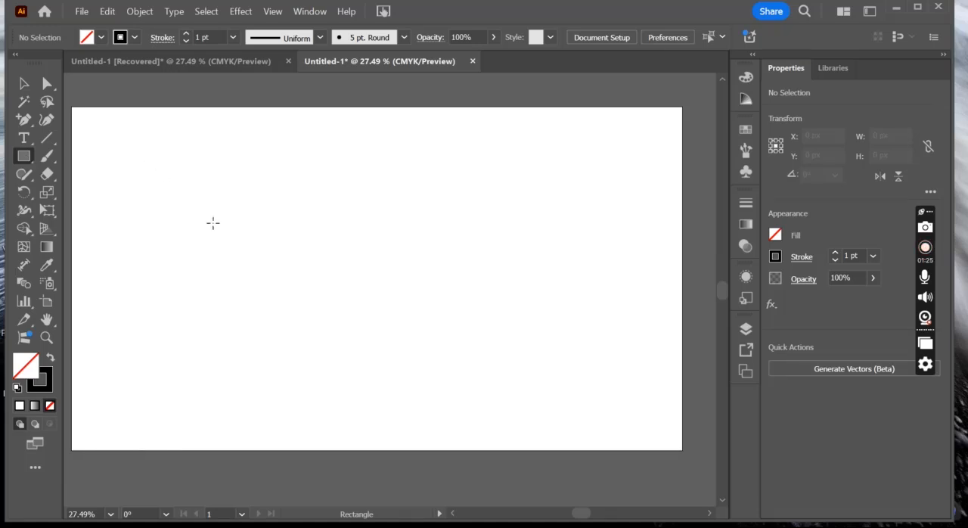
{"action": "left_click_drag", "start_coordinate": [211, 220], "coordinate": [381, 363]}
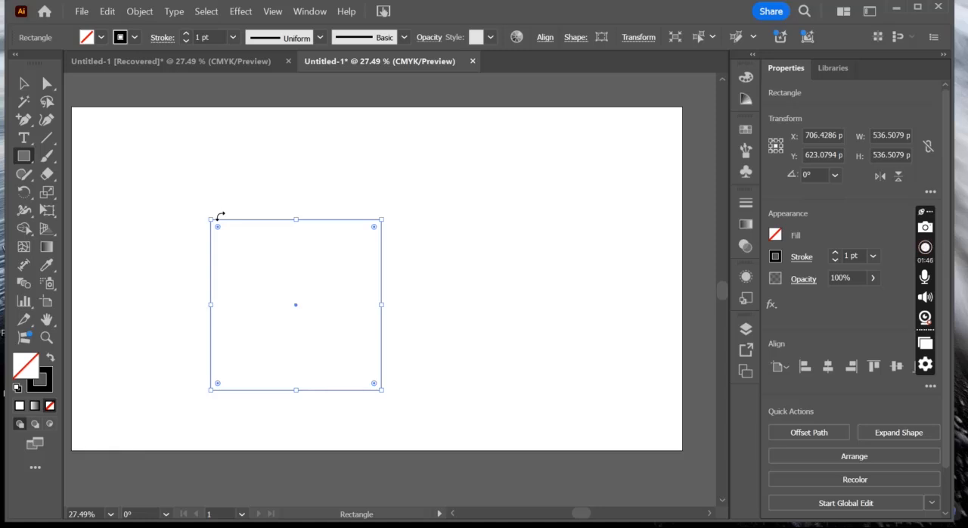
{"action": "left_click", "coordinate": [27, 86]}
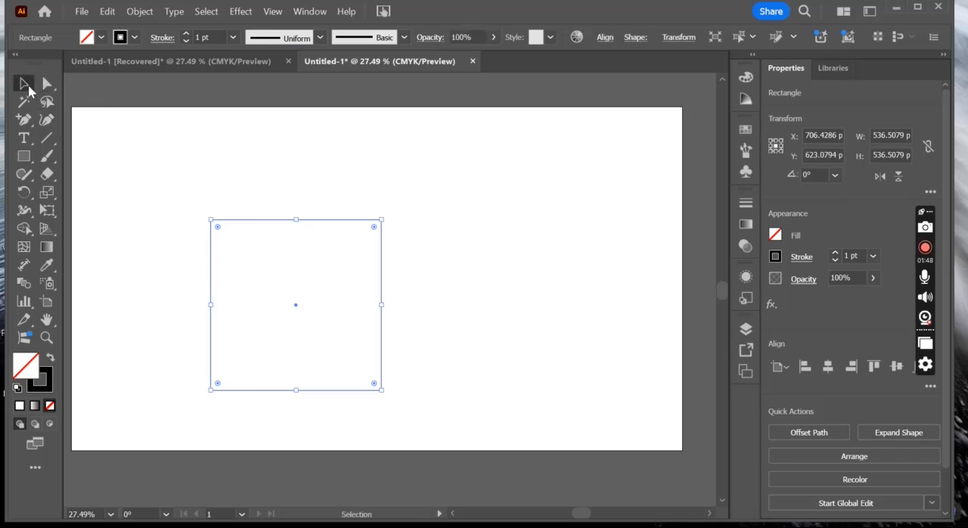
{"action": "left_click", "coordinate": [174, 216]}
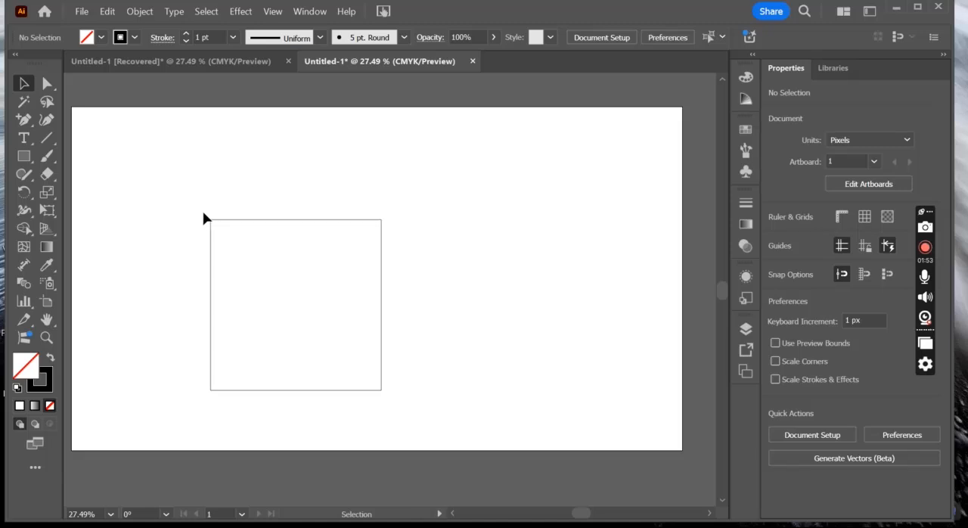
- Select all four corner anchor points of the square with the Direct Selection tool
{"action": "left_click", "coordinate": [47, 88]}
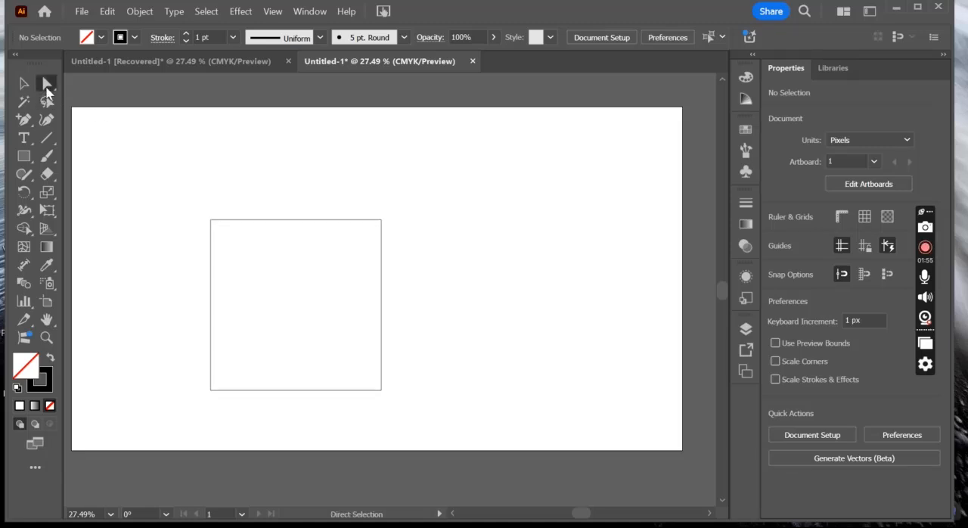
{"action": "left_click_drag", "start_coordinate": [185, 221], "coordinate": [497, 405]}
{"action": "left_click_drag", "start_coordinate": [324, 324], "coordinate": [348, 310]}
{"action": "left_click_drag", "start_coordinate": [324, 262], "coordinate": [347, 268]}
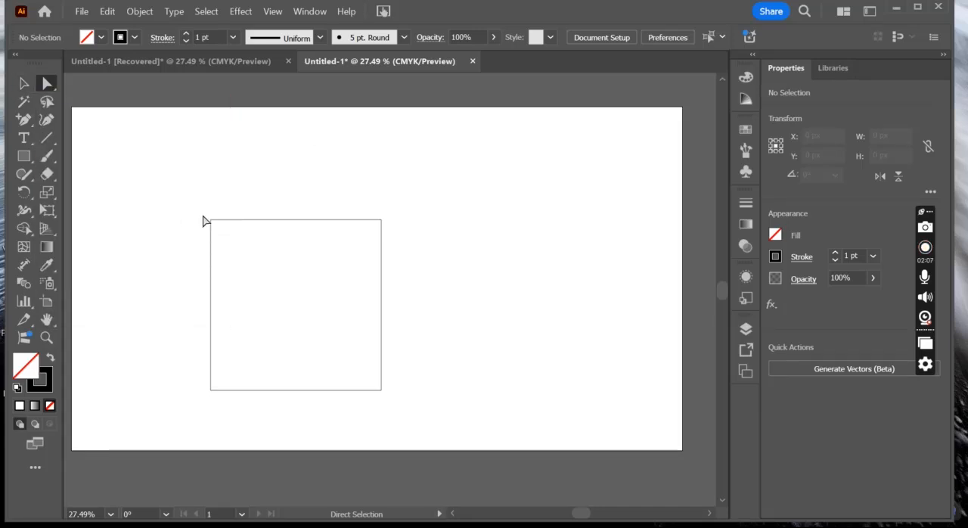
{"action": "left_click_drag", "start_coordinate": [202, 216], "coordinate": [411, 407]}
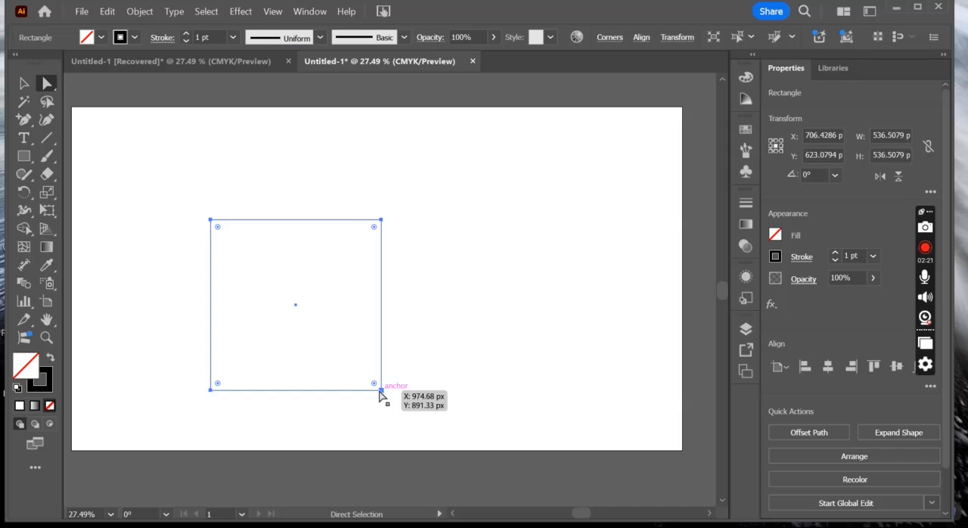
- Resize the square from its upper-left corner to about 519 by 508 px and move the whole shape to about X 914, Y 601 px
{"action": "left_click", "coordinate": [25, 84]}
{"action": "mouse_move", "coordinate": [211, 221]}
{"action": "left_mouse_down"}
{"action": "mouse_move", "coordinate": [163, 178]}
{"action": "mouse_move", "coordinate": [223, 237]}
{"action": "mouse_move", "coordinate": [216, 230]}
{"action": "left_mouse_up"}
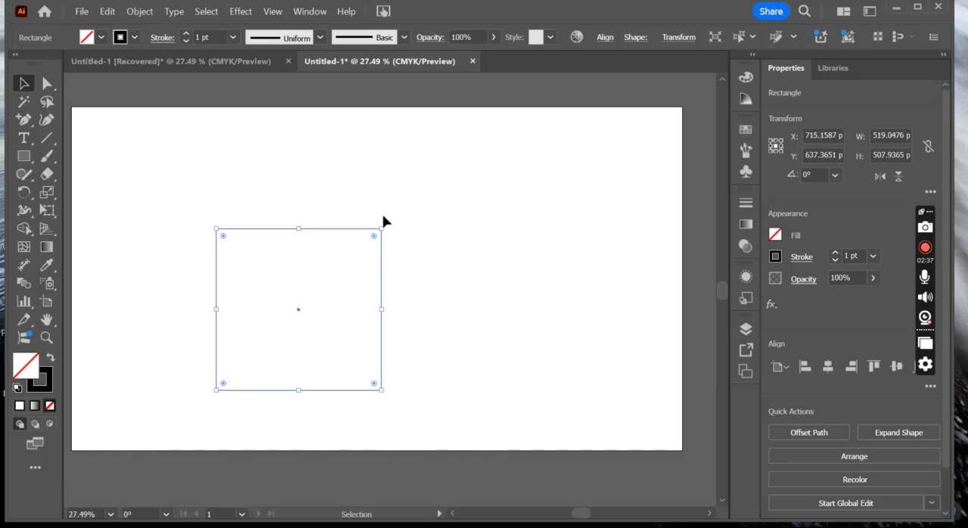
{"action": "mouse_move", "coordinate": [385, 225]}
{"action": "left_mouse_down"}
{"action": "mouse_move", "coordinate": [416, 284]}
{"action": "mouse_move", "coordinate": [407, 246]}
{"action": "mouse_move", "coordinate": [388, 231]}
{"action": "left_mouse_up"}
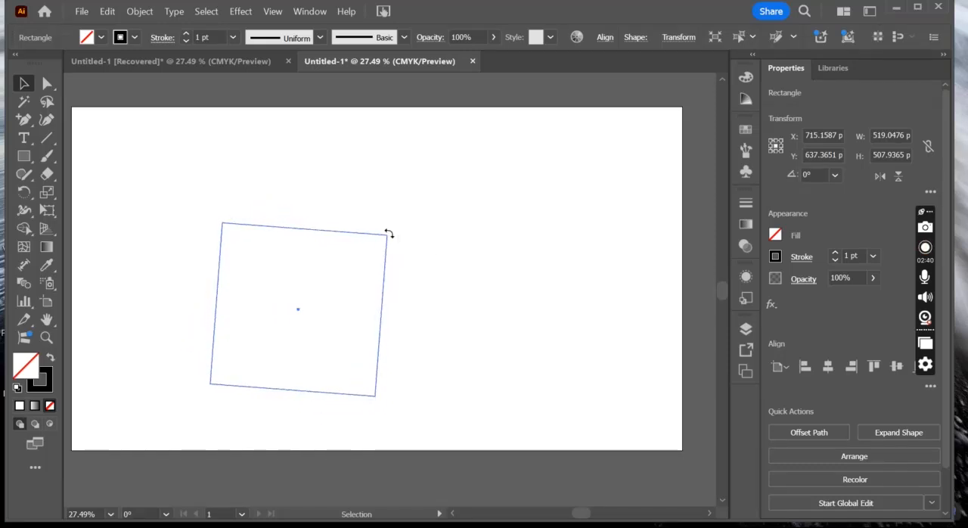
{"action": "key", "text": "ctrl+z"}
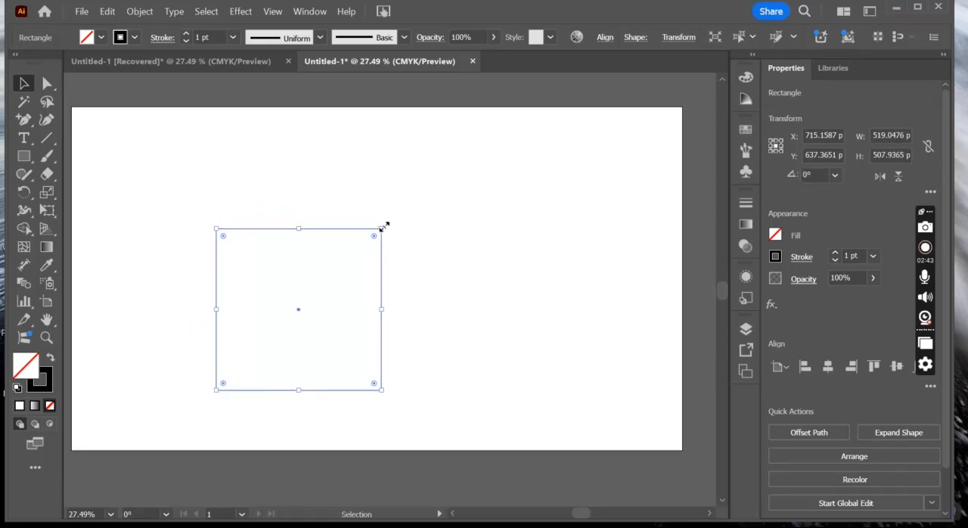
{"action": "left_click_drag", "start_coordinate": [338, 263], "coordinate": [445, 278]}
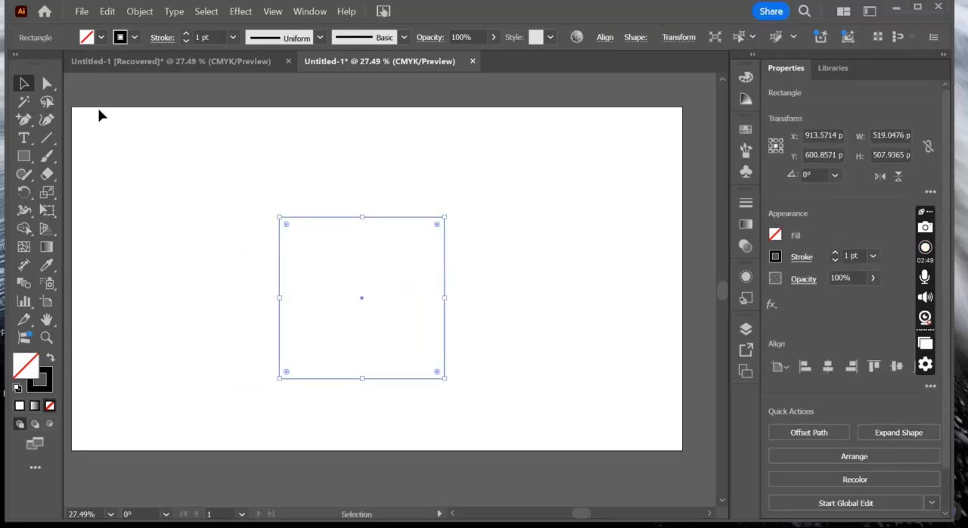
- Move the rectangle with the Direct Selection tool to the artboard's right side, at about X 1575, Y 448 px
{"action": "left_click", "coordinate": [48, 83]}
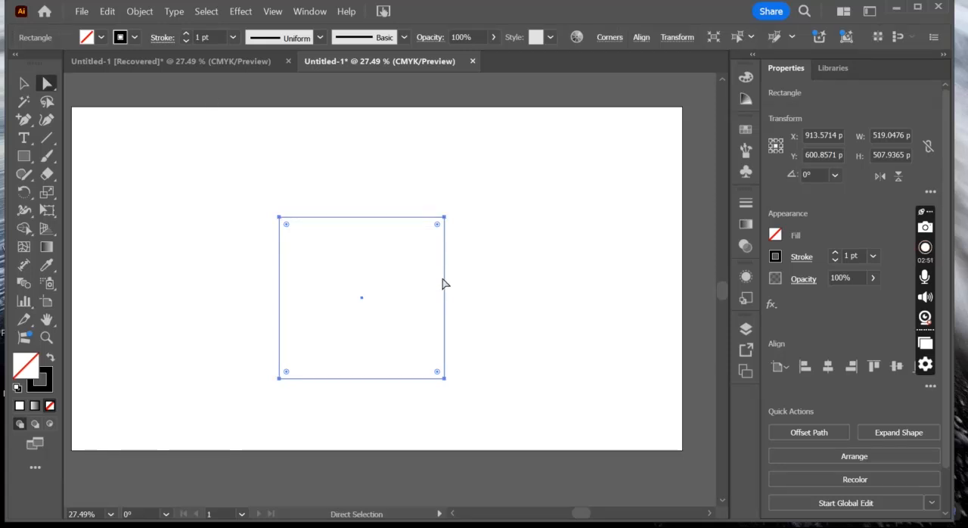
{"action": "left_click_drag", "start_coordinate": [446, 287], "coordinate": [406, 259]}
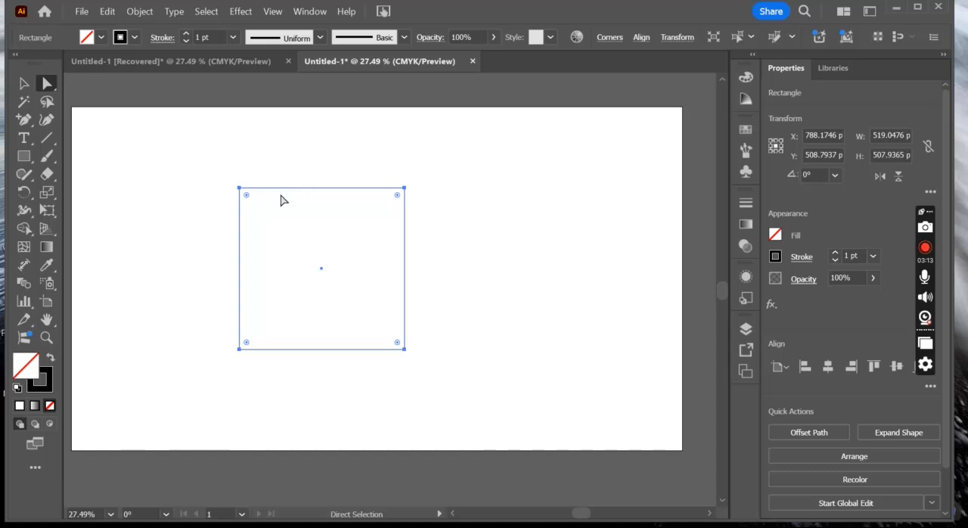
{"action": "left_click_drag", "start_coordinate": [278, 193], "coordinate": [528, 173]}
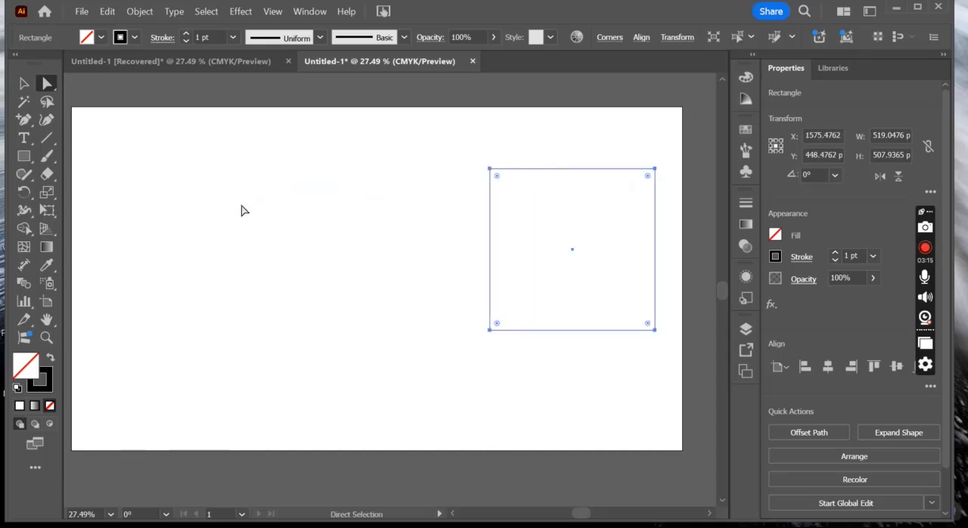
- Draw a horizontal line about 1057 px long beside the rectangle and delete its left end anchor point
{"action": "left_click", "coordinate": [52, 137]}
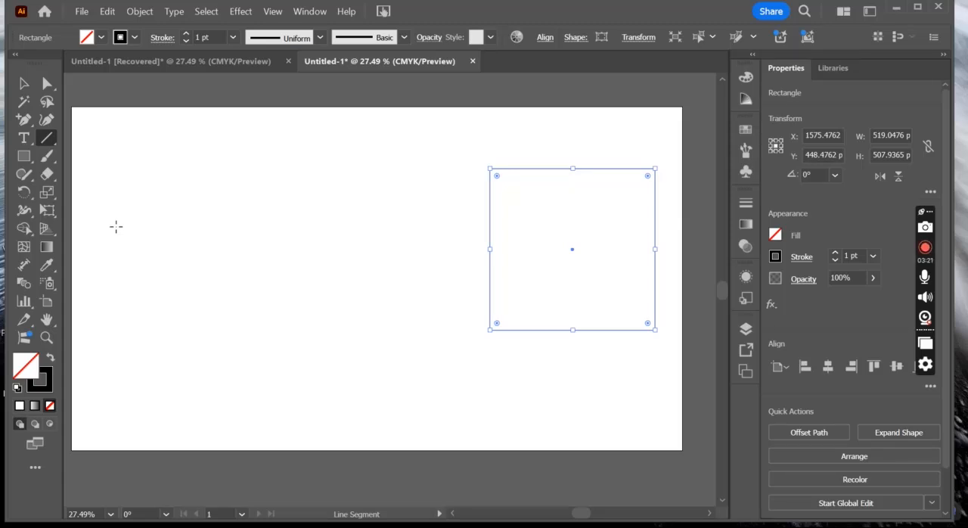
{"action": "left_click_drag", "start_coordinate": [115, 226], "coordinate": [452, 226]}
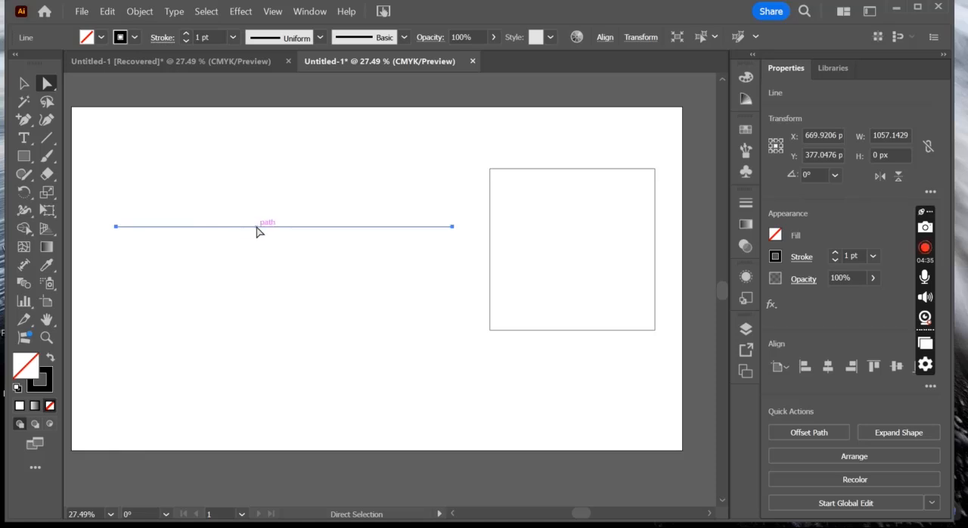
{"action": "left_click", "coordinate": [117, 228]}
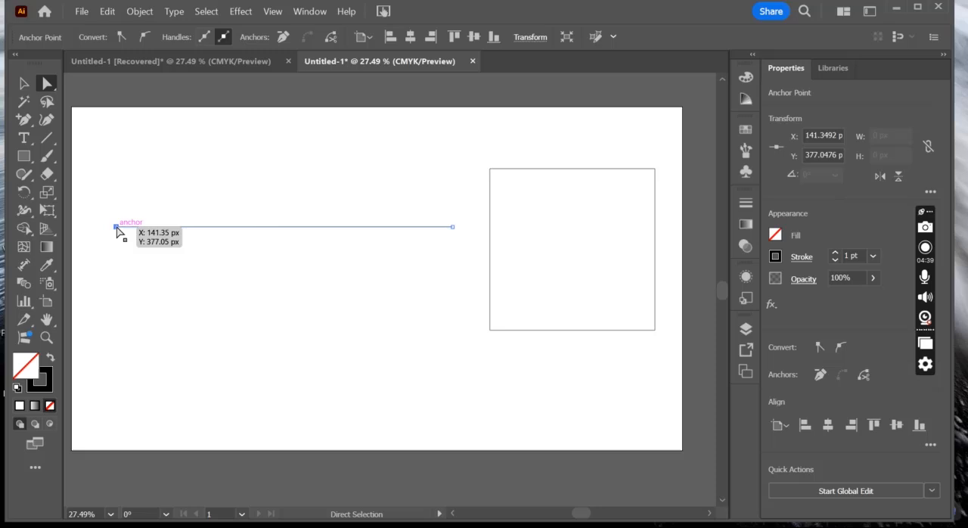
{"action": "key", "text": "Delete"}
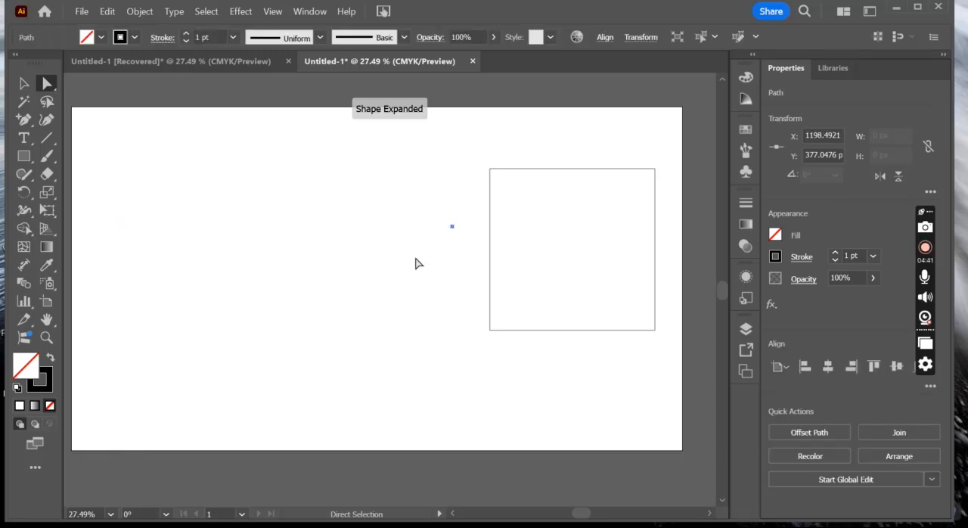
- Move the whole rectangle to the centre of the artboard at X 960, Y 540 px
{"action": "mouse_move", "coordinate": [521, 169]}
{"action": "left_mouse_down"}
{"action": "mouse_move", "coordinate": [381, 211]}
{"action": "mouse_move", "coordinate": [522, 154]}
{"action": "mouse_move", "coordinate": [513, 162]}
{"action": "left_mouse_up"}
{"action": "key", "text": "ctrl+z"}
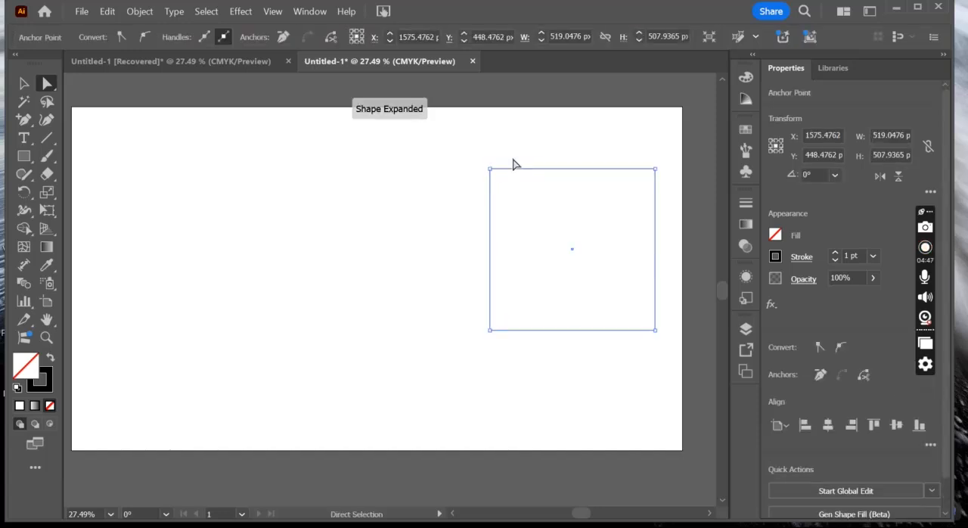
{"action": "left_click", "coordinate": [24, 84]}
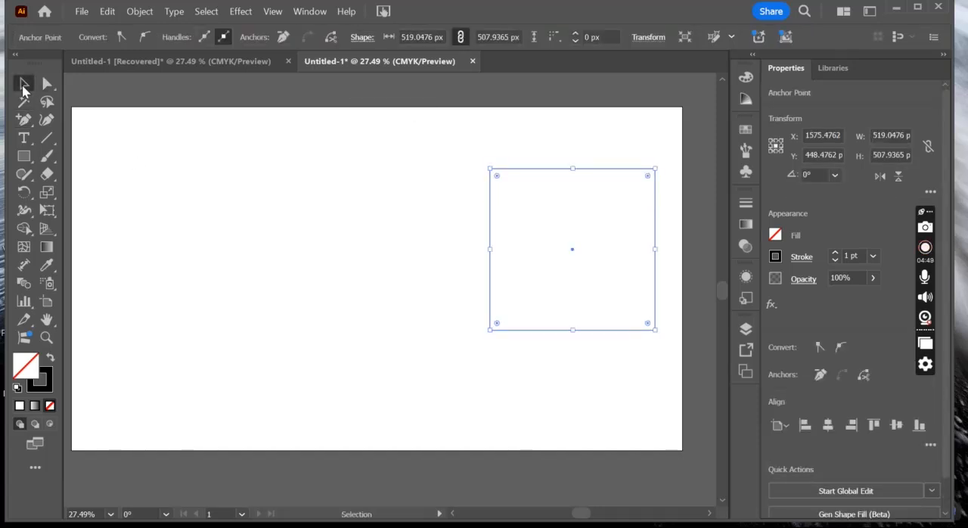
{"action": "left_click_drag", "start_coordinate": [492, 225], "coordinate": [296, 257]}
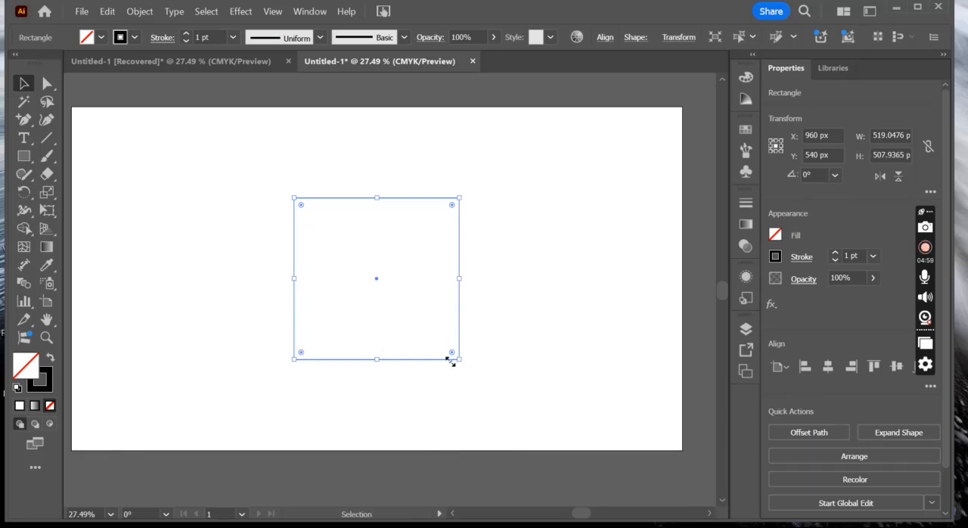
- Move only the rectangle's upper-left anchor point to about X 1168, Y 734 px, near the opposite corner
{"action": "left_click", "coordinate": [47, 84]}
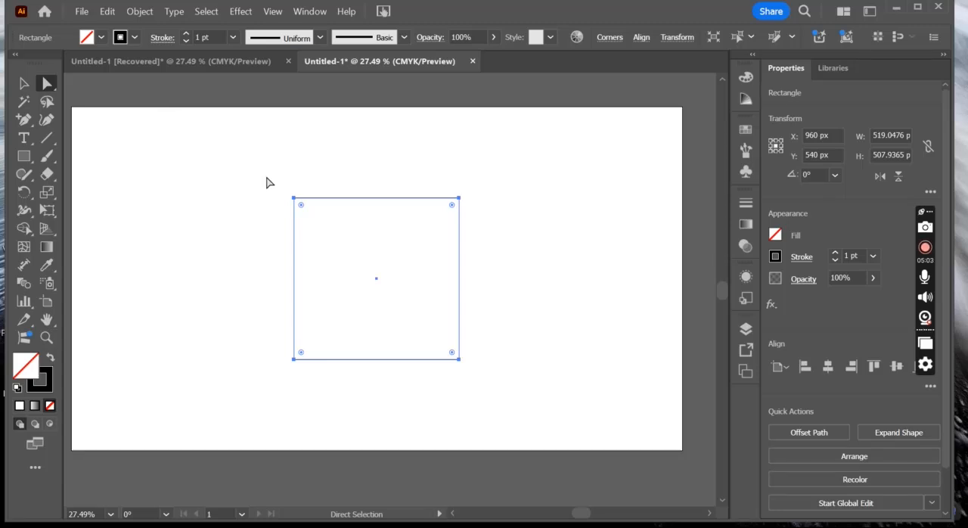
{"action": "left_click", "coordinate": [247, 203]}
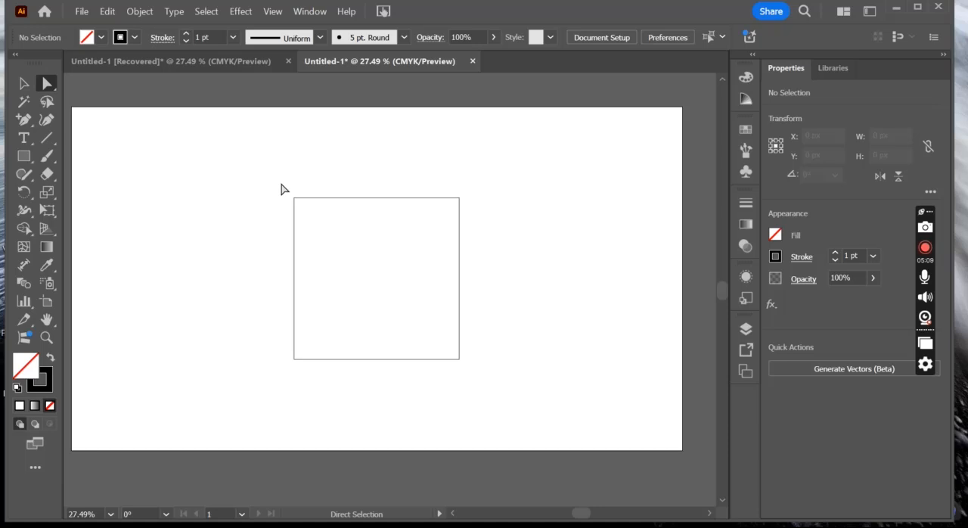
{"action": "left_click_drag", "start_coordinate": [281, 185], "coordinate": [326, 227]}
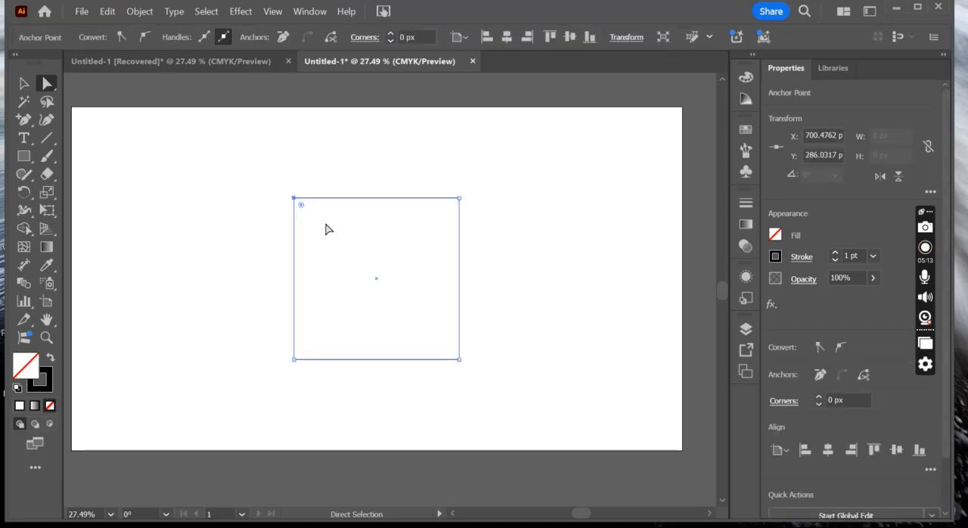
{"action": "left_click", "coordinate": [295, 200]}
{"action": "left_click_drag", "start_coordinate": [296, 200], "coordinate": [442, 339]}
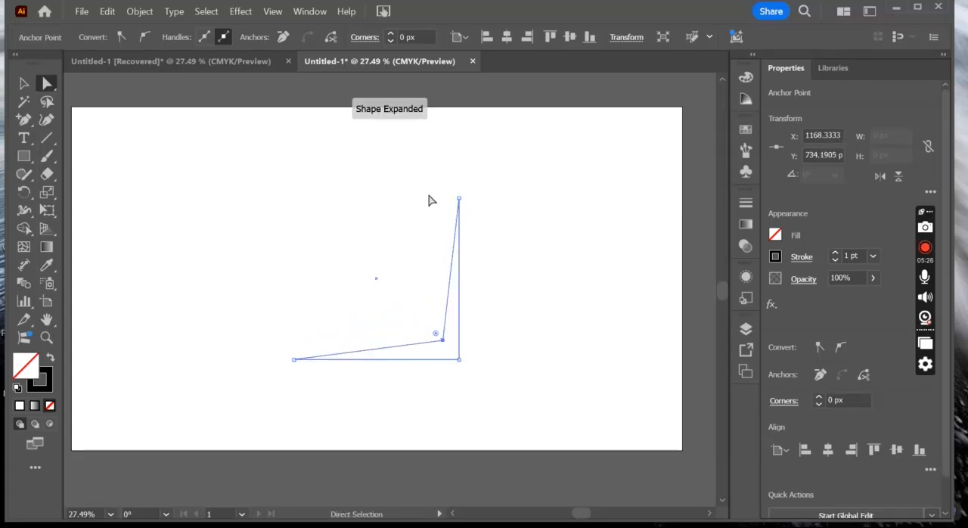
- Try moving the upper-right anchor point to about X 752, Y 848 px, and undo both corner anchor moves
{"action": "left_click", "coordinate": [423, 189]}
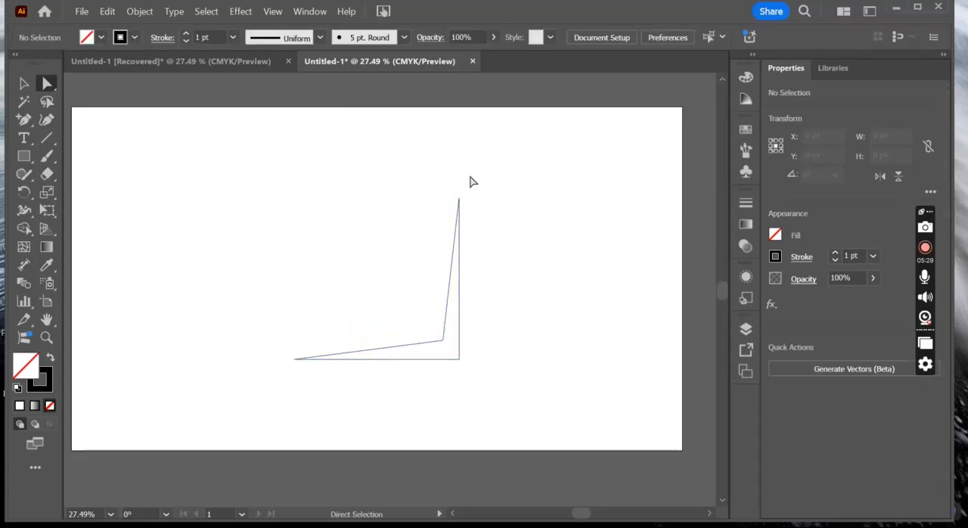
{"action": "left_click_drag", "start_coordinate": [447, 183], "coordinate": [484, 233]}
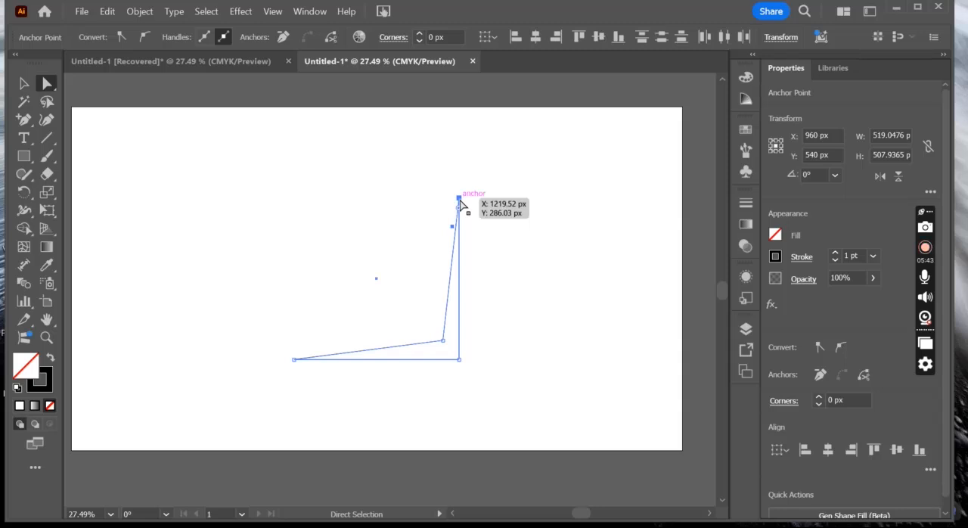
{"action": "left_click_drag", "start_coordinate": [460, 202], "coordinate": [310, 376]}
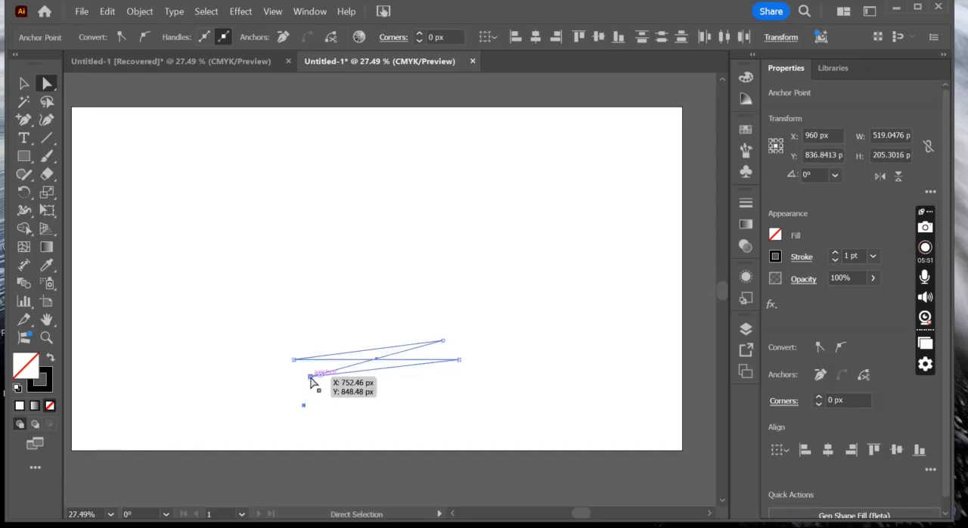
{"action": "key", "text": "ctrl+z"}
{"action": "key", "text": "ctrl+z"}
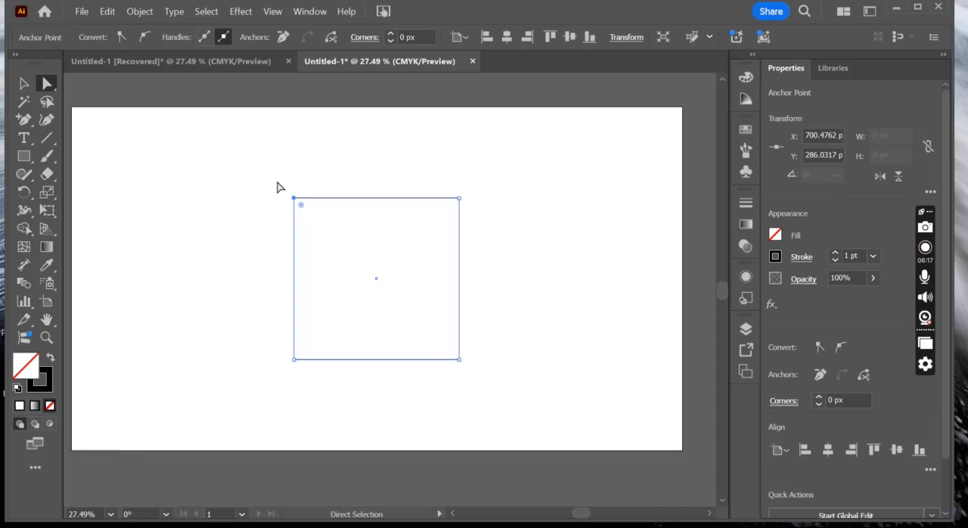
- Move only the rectangle's upper edge upward until the shape is about 615 px high, and deselect it
{"action": "left_click", "coordinate": [102, 136]}
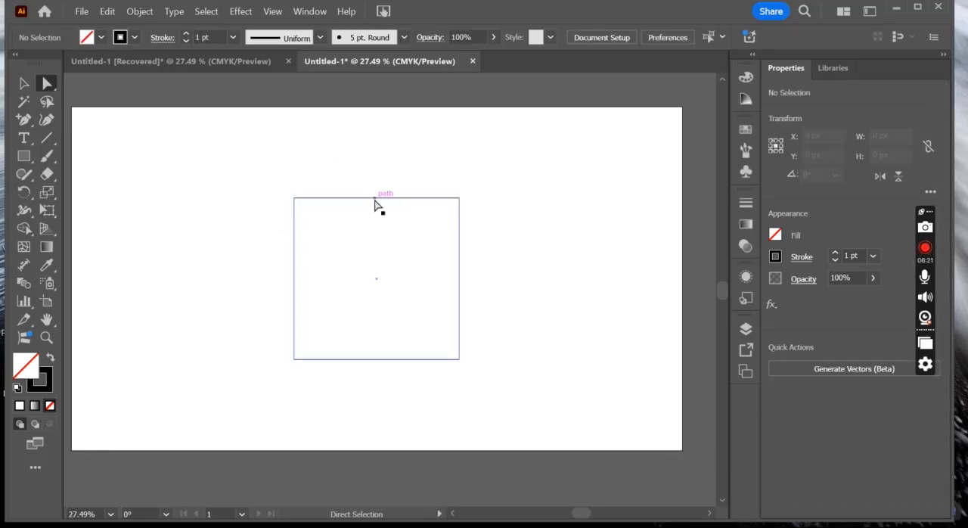
{"action": "mouse_move", "coordinate": [375, 197]}
{"action": "left_mouse_down"}
{"action": "mouse_move", "coordinate": [367, 141]}
{"action": "mouse_move", "coordinate": [378, 126]}
{"action": "mouse_move", "coordinate": [372, 201]}
{"action": "left_mouse_up"}
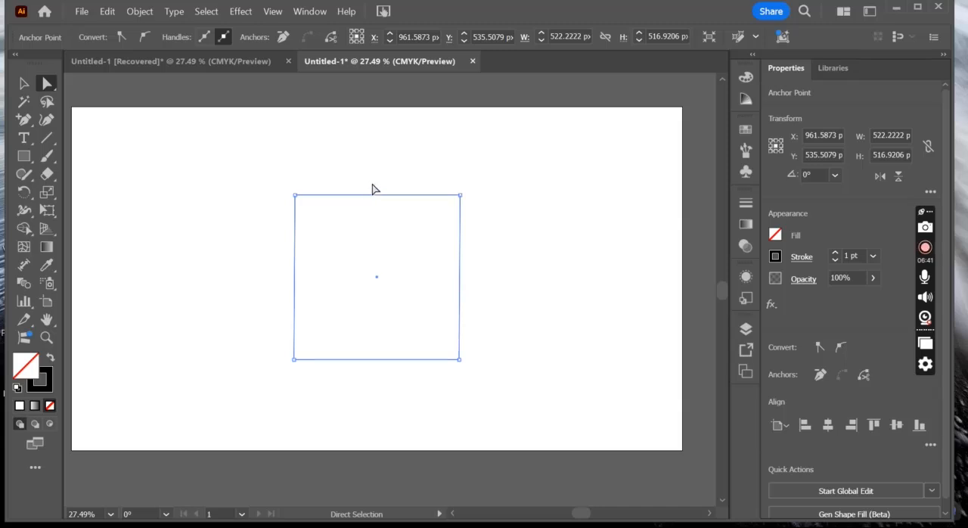
{"action": "left_click_drag", "start_coordinate": [372, 195], "coordinate": [371, 168]}
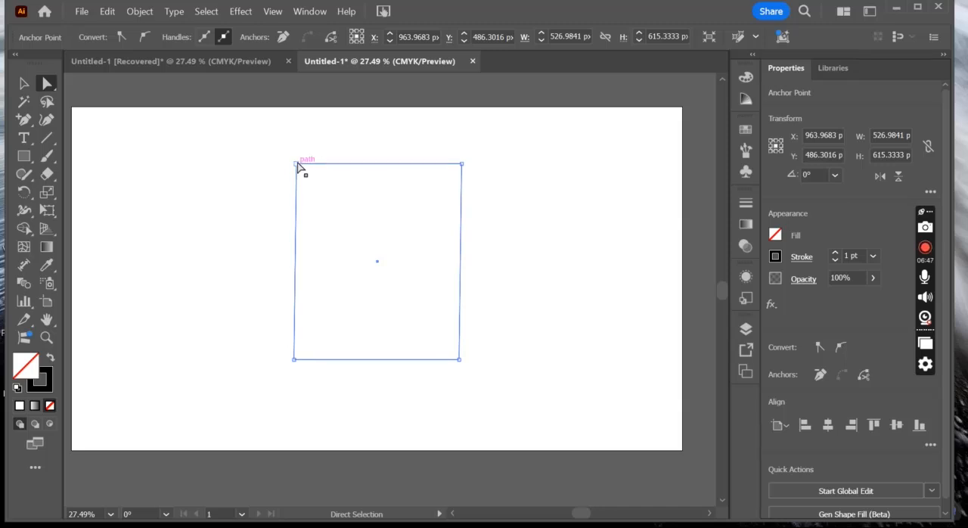
{"action": "left_click", "coordinate": [236, 167]}
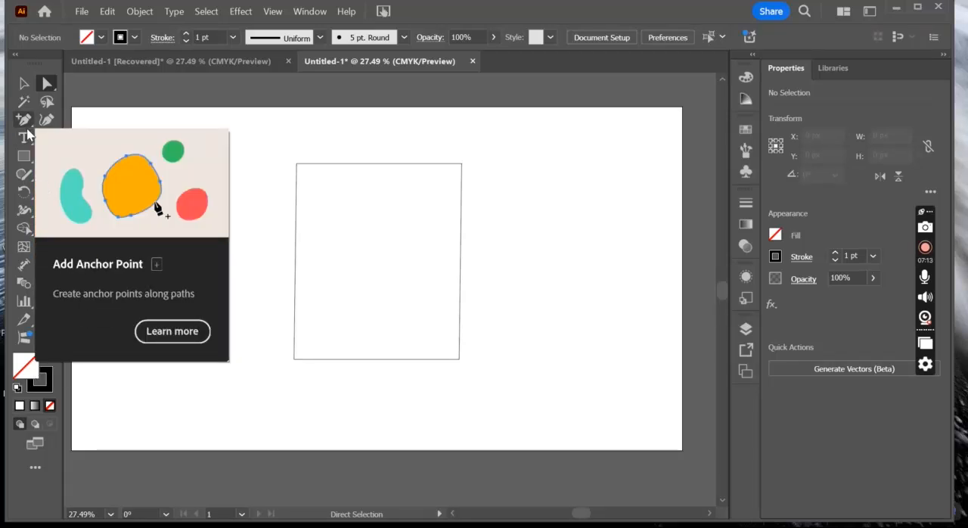
- Add an anchor point near the middle of each of the rectangle's four sides
{"action": "left_click", "coordinate": [27, 131]}
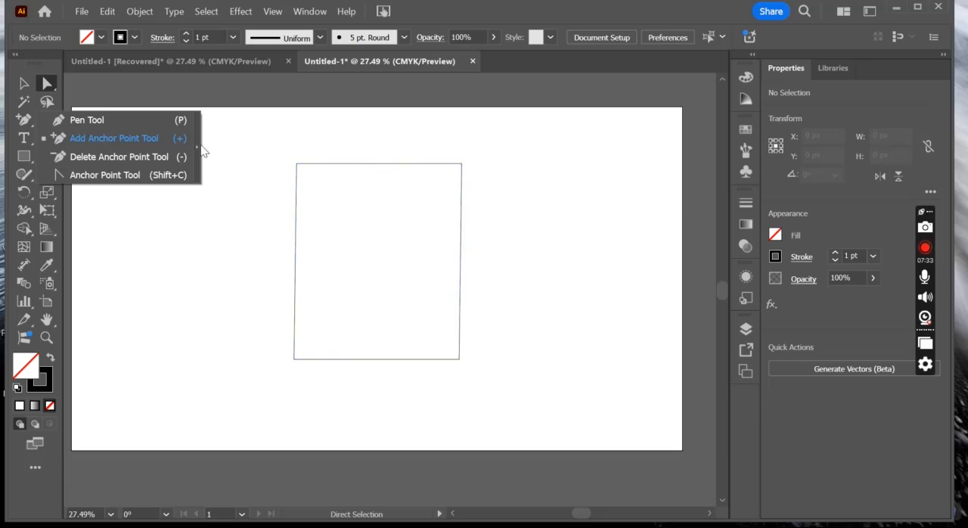
{"action": "left_click", "coordinate": [135, 134]}
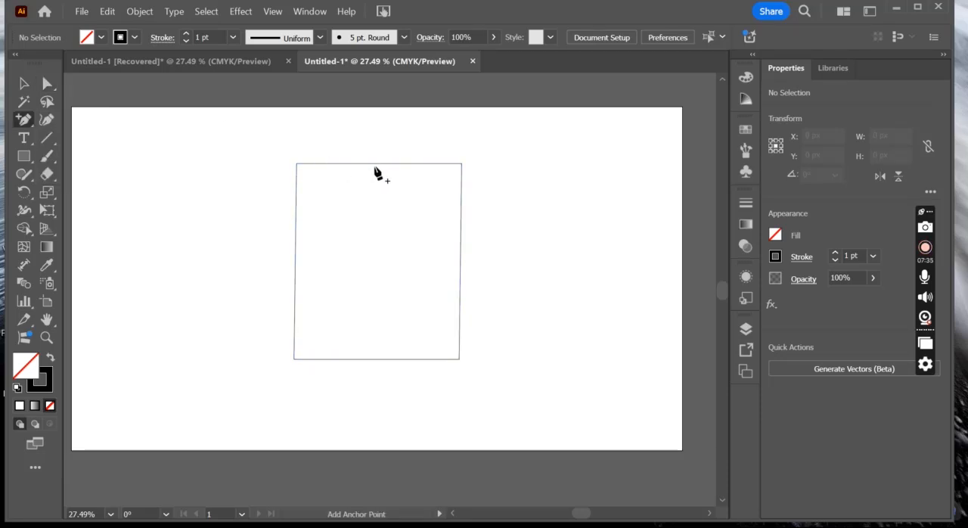
{"action": "left_click", "coordinate": [375, 163]}
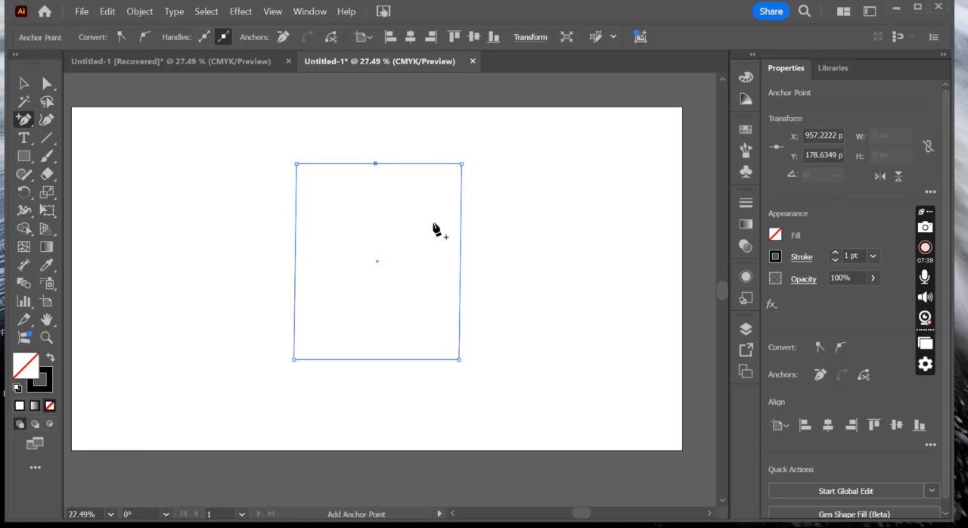
{"action": "left_click", "coordinate": [459, 262]}
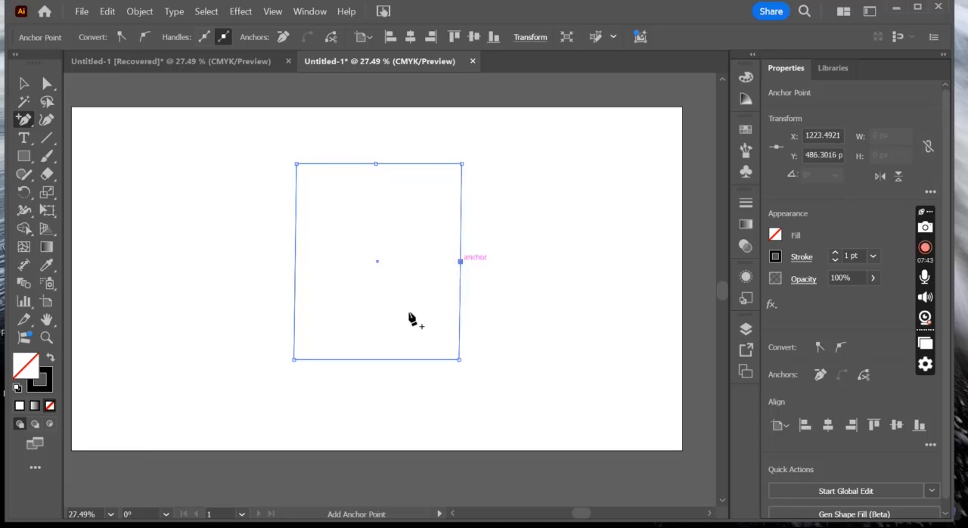
{"action": "left_click", "coordinate": [375, 360]}
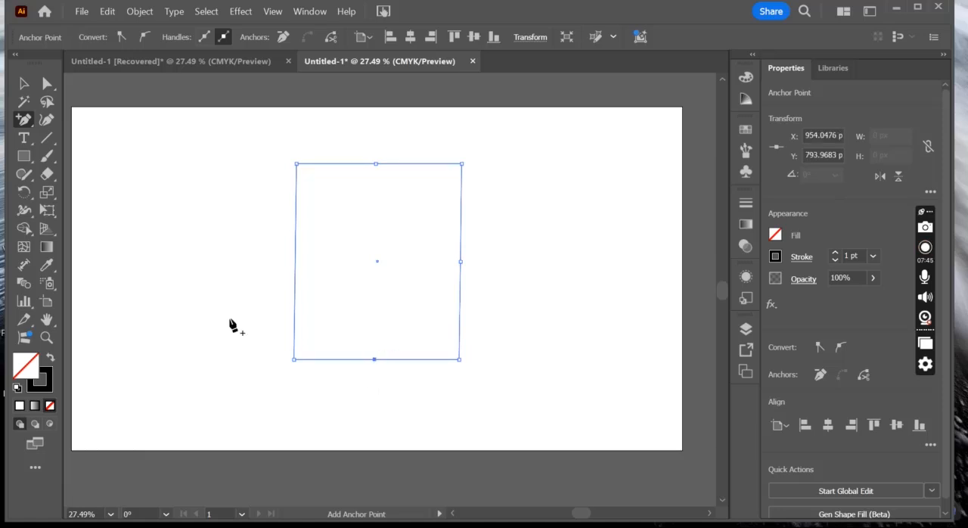
{"action": "left_click", "coordinate": [295, 258]}
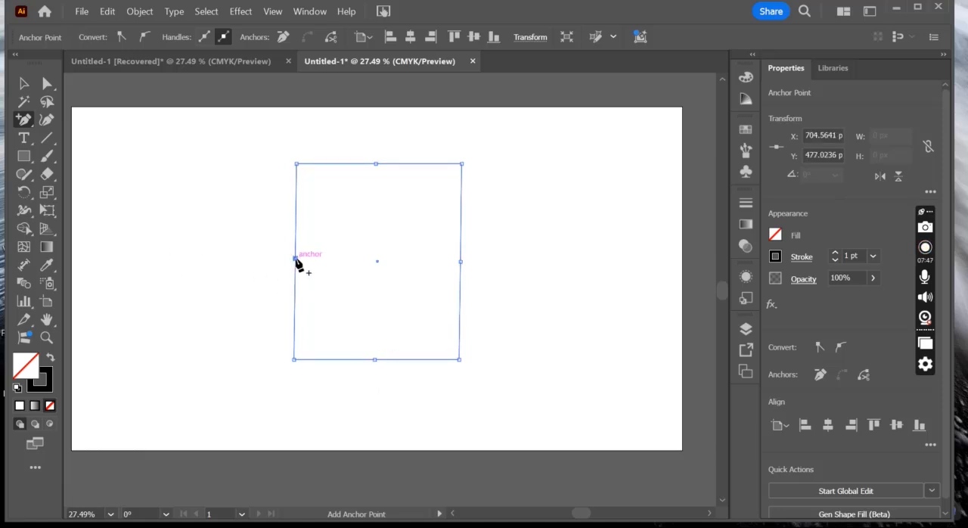
- Pull the four mid-side anchor points outward to form an eight-sided shape, with its upper point at about X 948, Y 31 px
{"action": "left_click", "coordinate": [45, 87]}
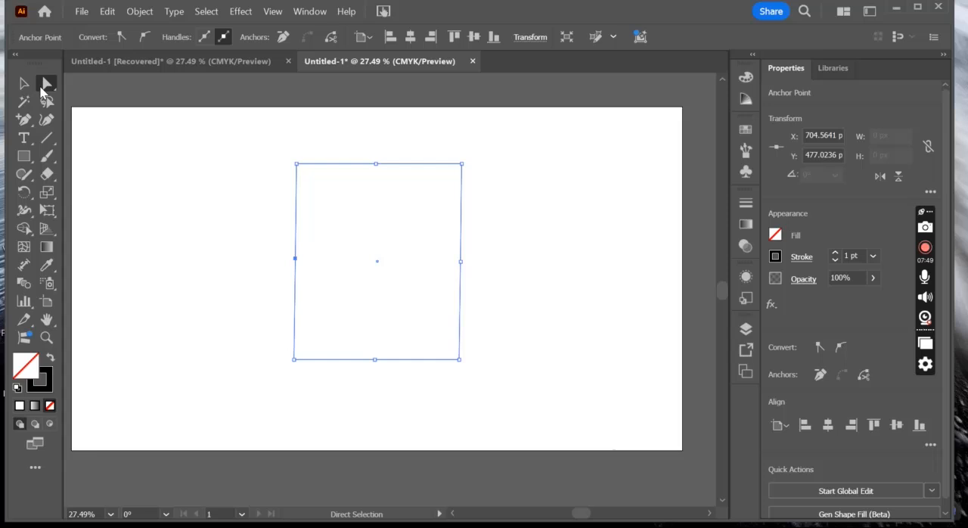
{"action": "left_click", "coordinate": [174, 149]}
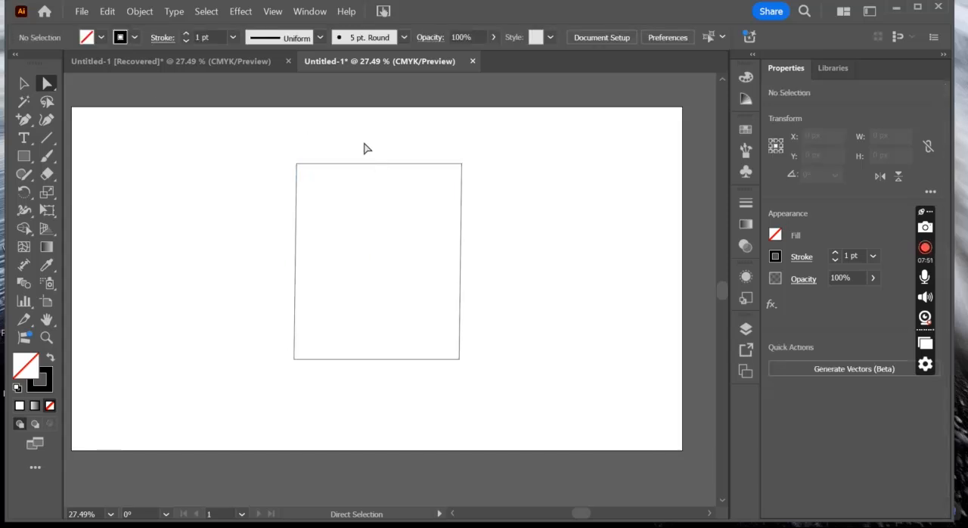
{"action": "left_click_drag", "start_coordinate": [364, 149], "coordinate": [374, 122]}
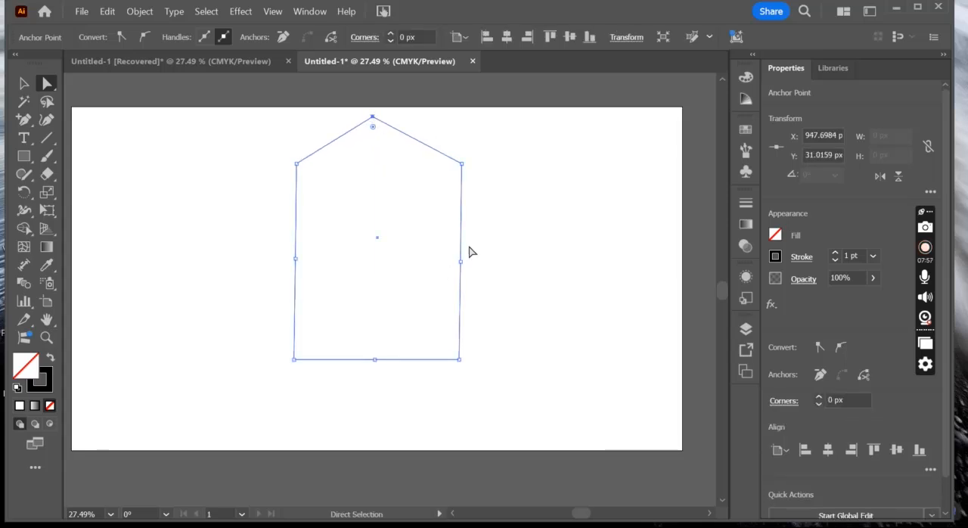
{"action": "left_click_drag", "start_coordinate": [463, 264], "coordinate": [528, 267]}
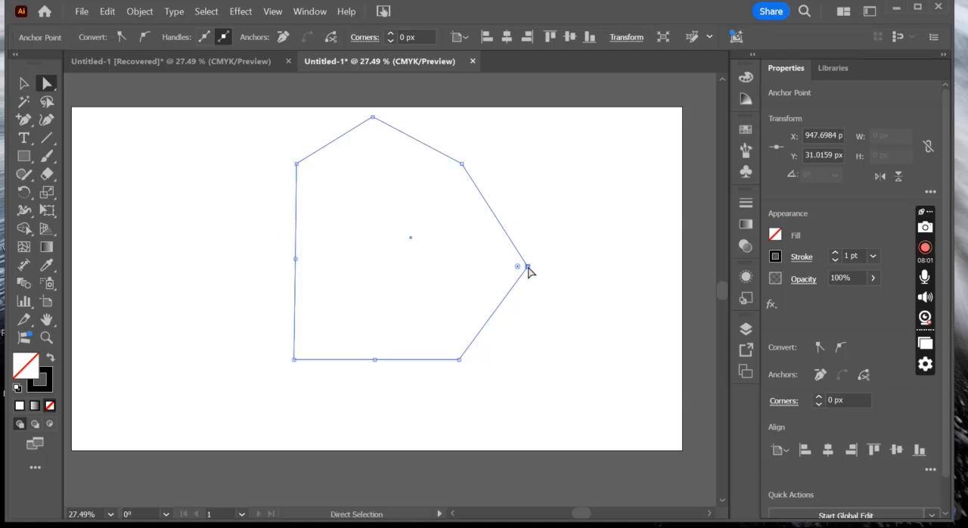
{"action": "left_click_drag", "start_coordinate": [374, 362], "coordinate": [373, 416]}
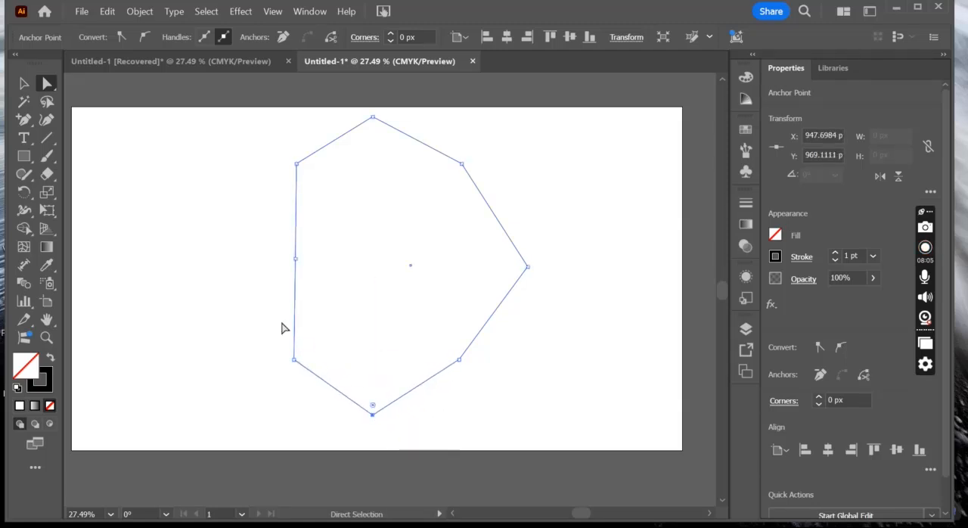
{"action": "left_click_drag", "start_coordinate": [296, 260], "coordinate": [220, 259]}
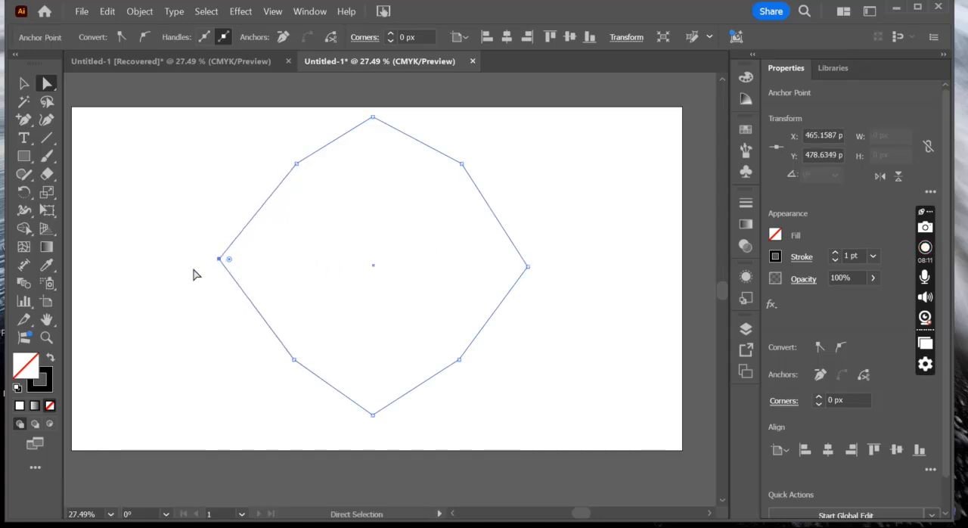
- Delete the whole eight-sided shape from the artboard
{"action": "left_click", "coordinate": [23, 122]}
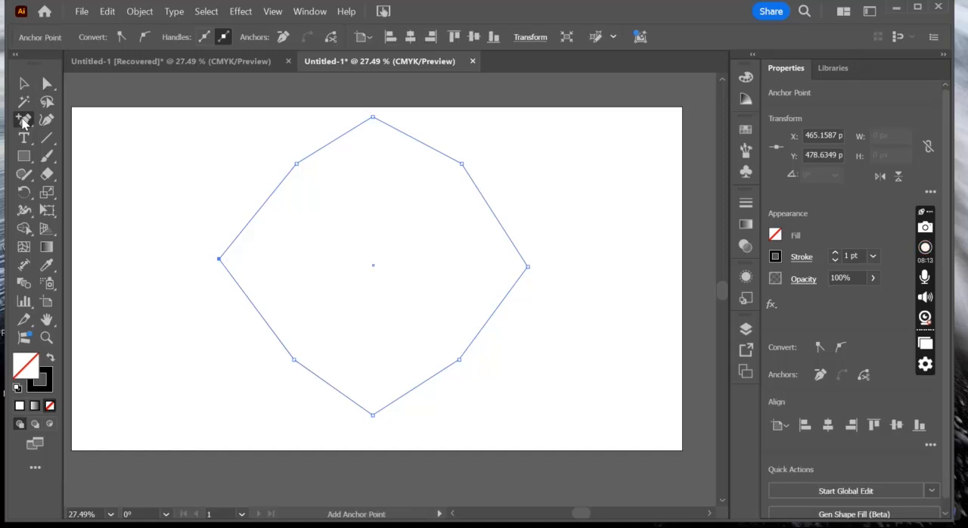
{"action": "left_click", "coordinate": [23, 122]}
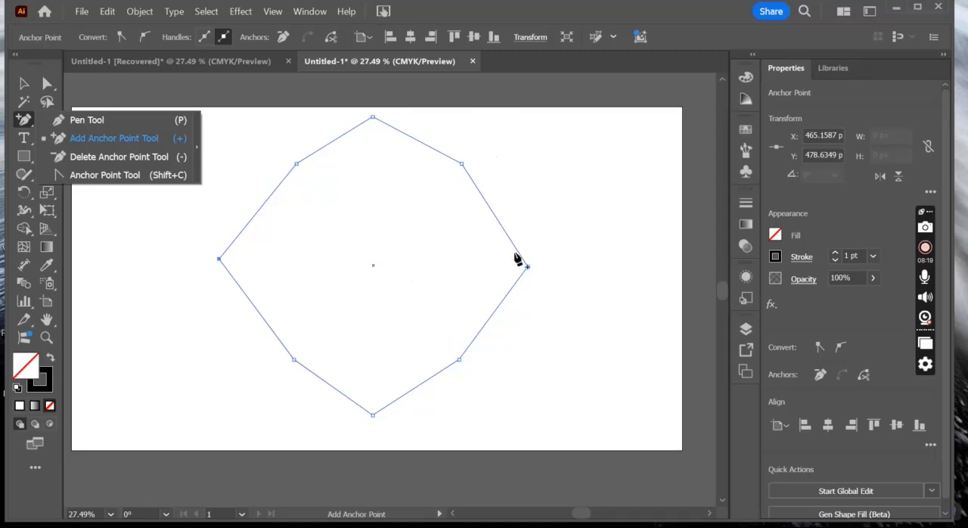
{"action": "left_click", "coordinate": [107, 157]}
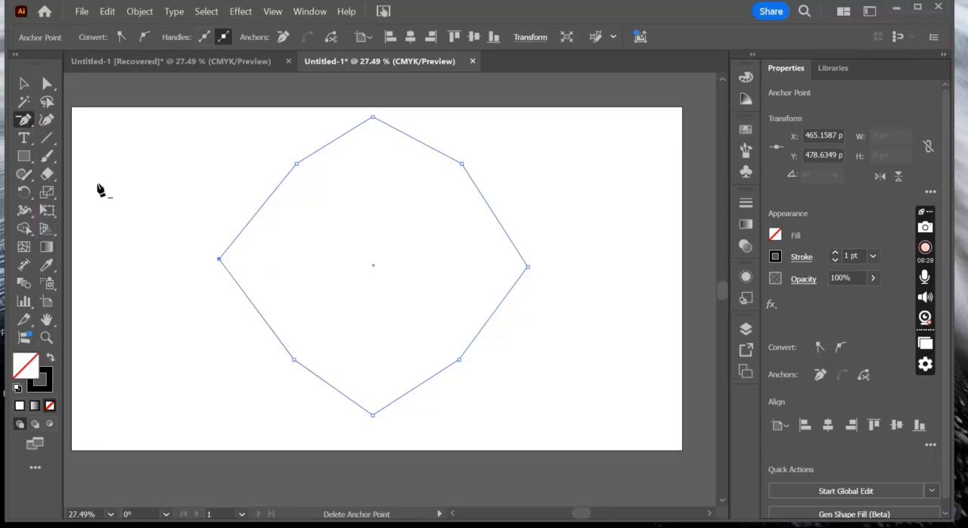
{"action": "left_click", "coordinate": [26, 87]}
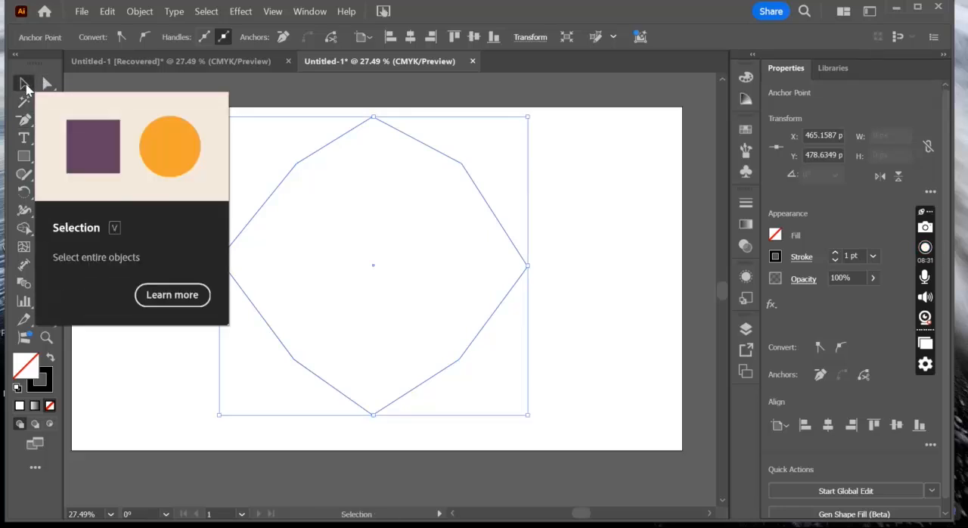
{"action": "key", "text": "Delete"}
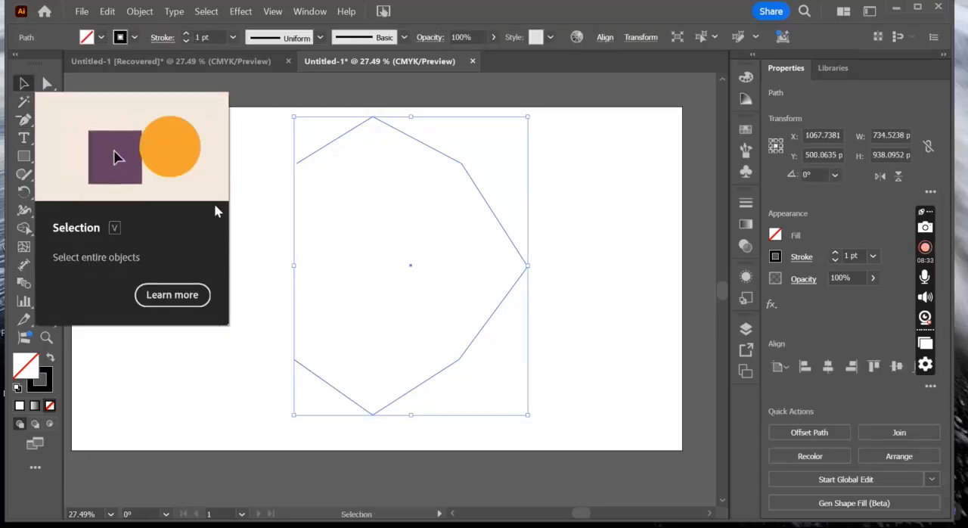
{"action": "key", "text": "Delete"}
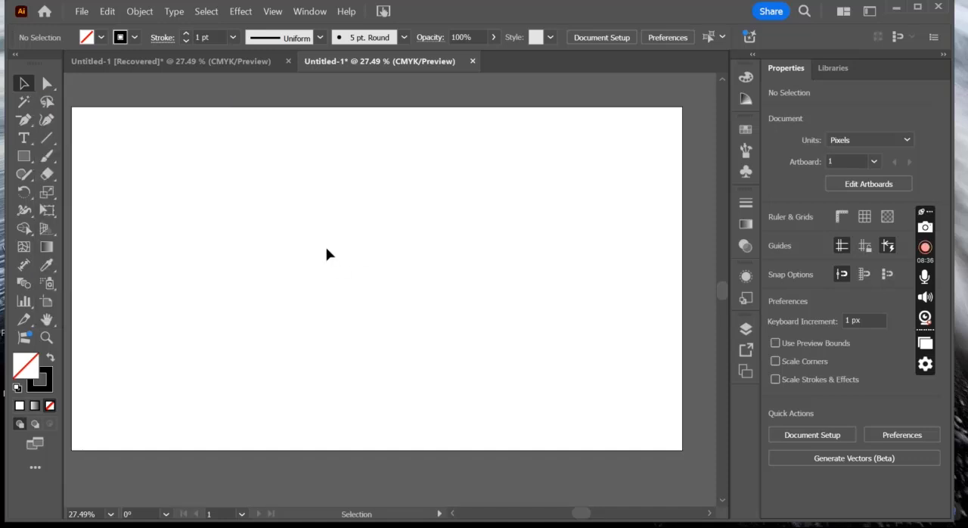
{"action": "left_click", "coordinate": [29, 123]}
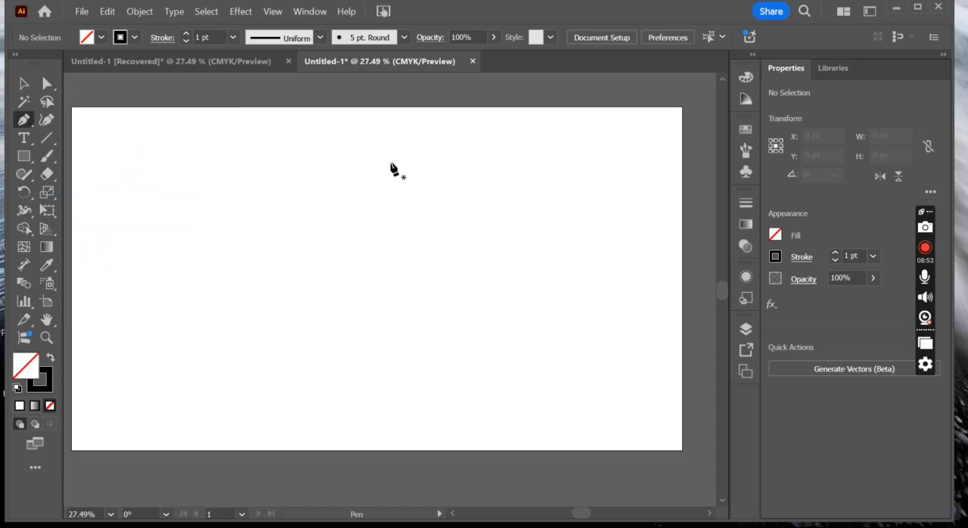
{"action": "left_click", "coordinate": [23, 156]}
{"action": "left_click_drag", "start_coordinate": [214, 211], "coordinate": [199, 236]}
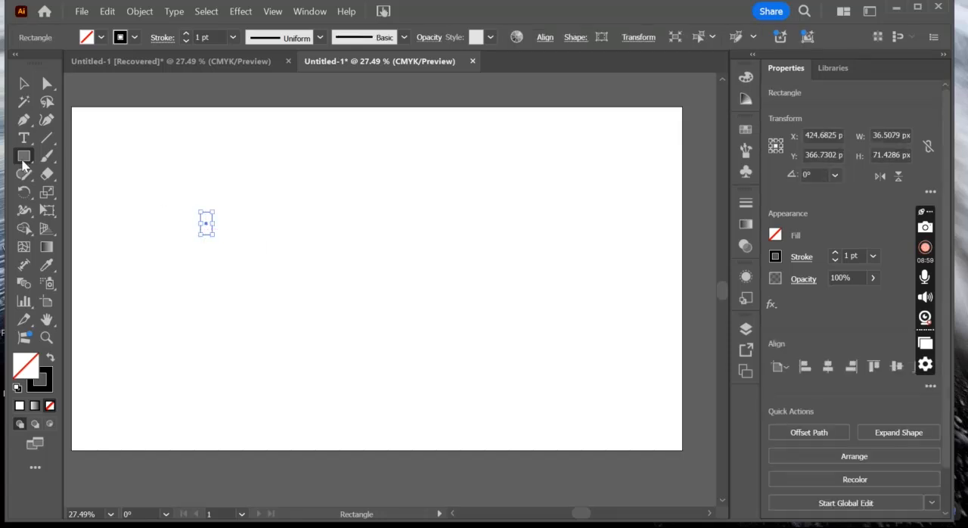
- Draw a near-circular ellipse about 540 by 556 px around the artboard's centre, and delete the tiny stray rectangle beside it
{"action": "left_click_drag", "start_coordinate": [23, 160], "coordinate": [68, 192]}
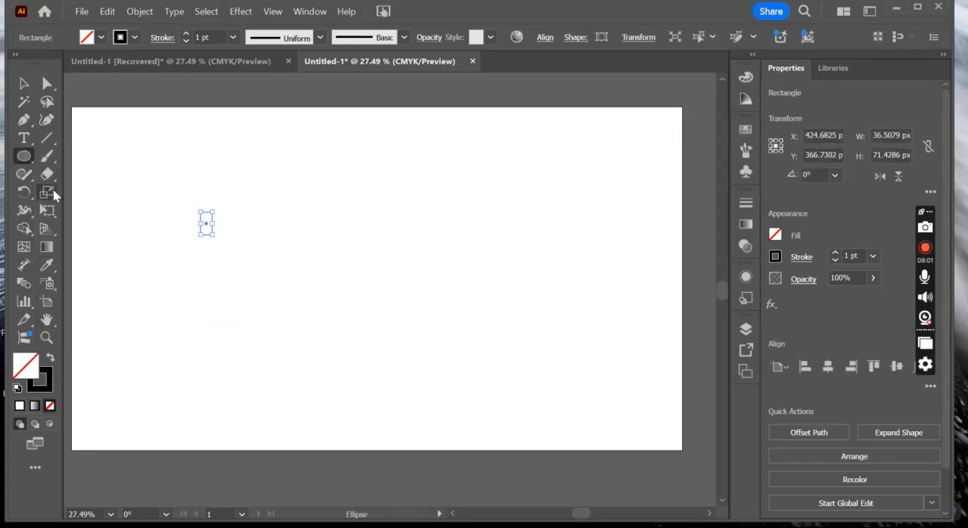
{"action": "left_click_drag", "start_coordinate": [304, 190], "coordinate": [478, 367]}
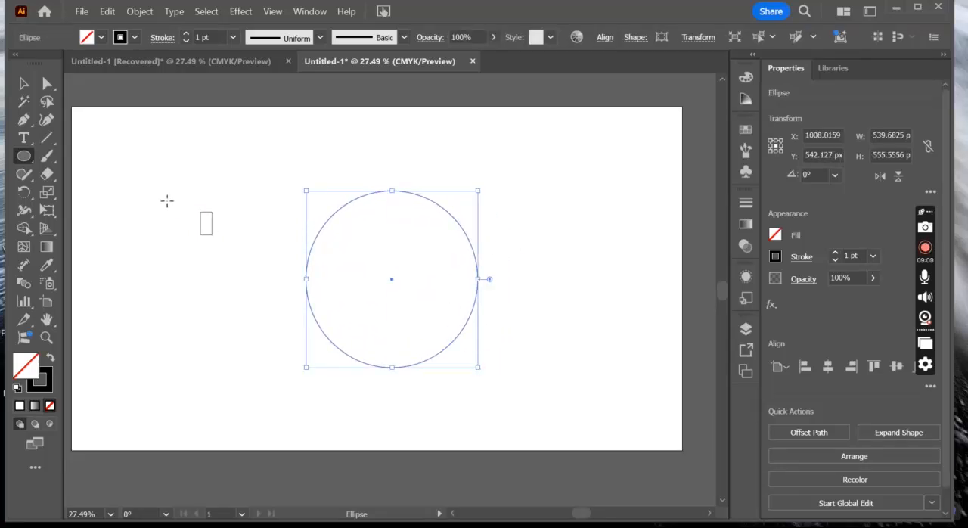
{"action": "left_click", "coordinate": [23, 83]}
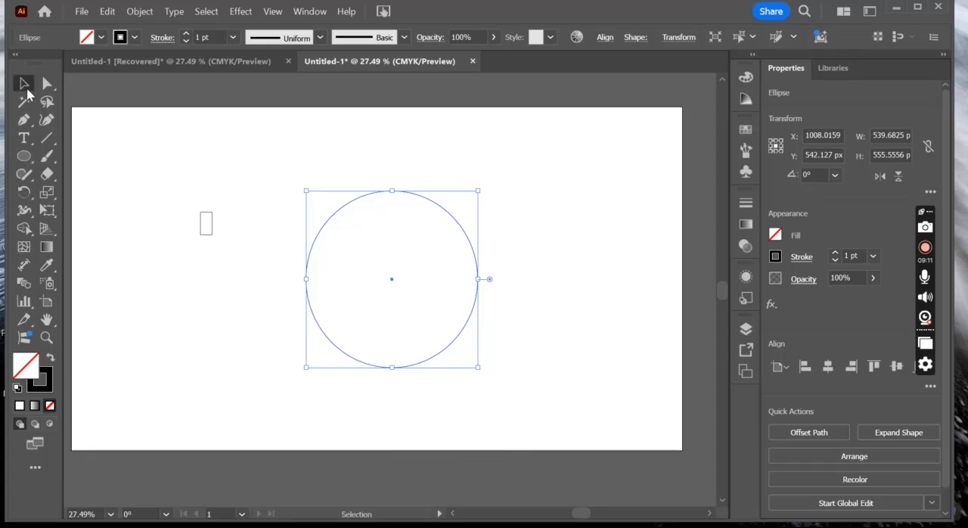
{"action": "left_click", "coordinate": [201, 225]}
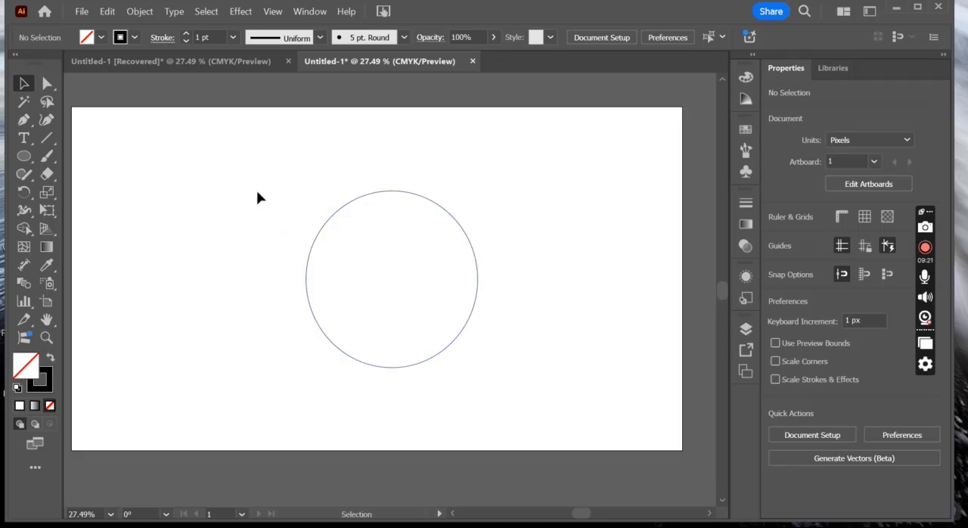
- Select all of the circle's anchor points and move the whole circle down until its uppermost point is at about Y 301 px
{"action": "left_click", "coordinate": [47, 85]}
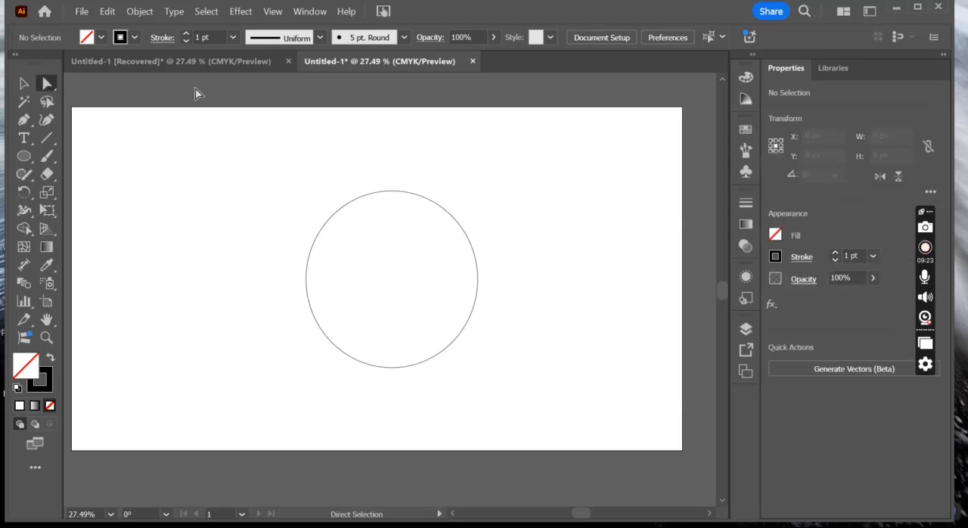
{"action": "left_click_drag", "start_coordinate": [250, 176], "coordinate": [550, 399]}
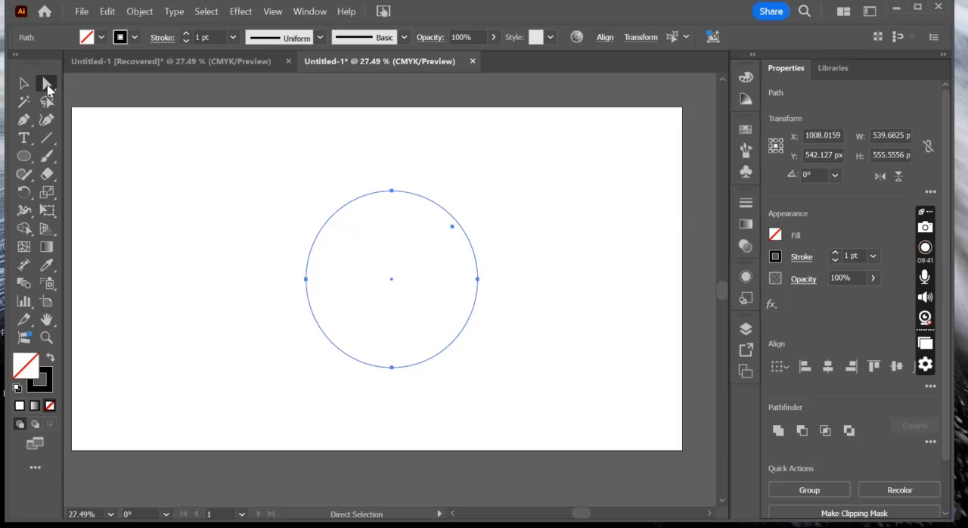
{"action": "left_click_drag", "start_coordinate": [393, 196], "coordinate": [406, 225]}
- Move only the circle's uppermost anchor point down to about X 1016, Y 390 px to flatten the curve
{"action": "left_click", "coordinate": [375, 176]}
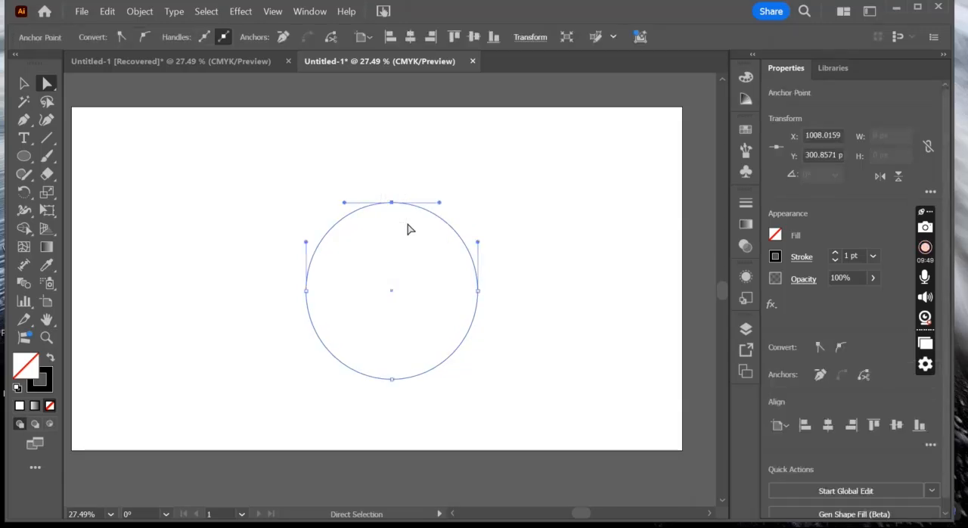
{"action": "left_click_drag", "start_coordinate": [391, 203], "coordinate": [391, 202]}
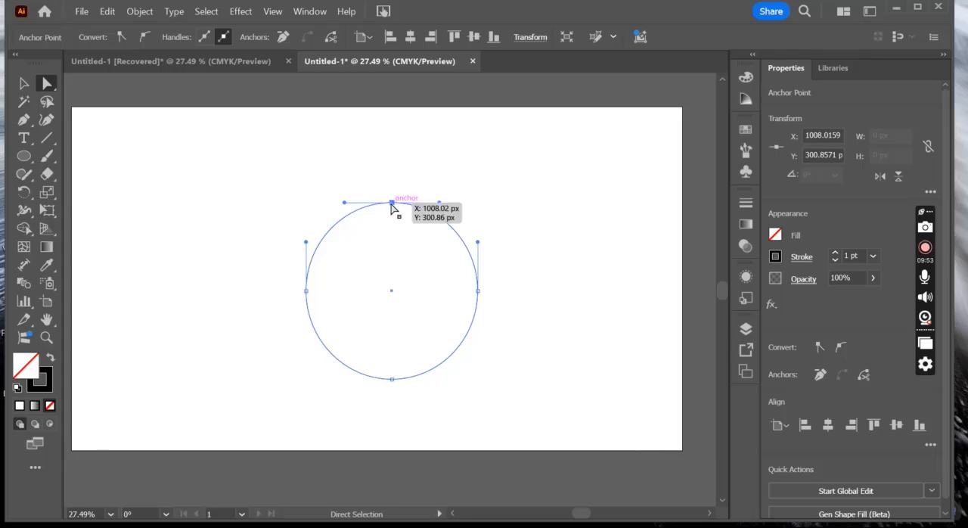
{"action": "left_click_drag", "start_coordinate": [391, 204], "coordinate": [394, 231]}
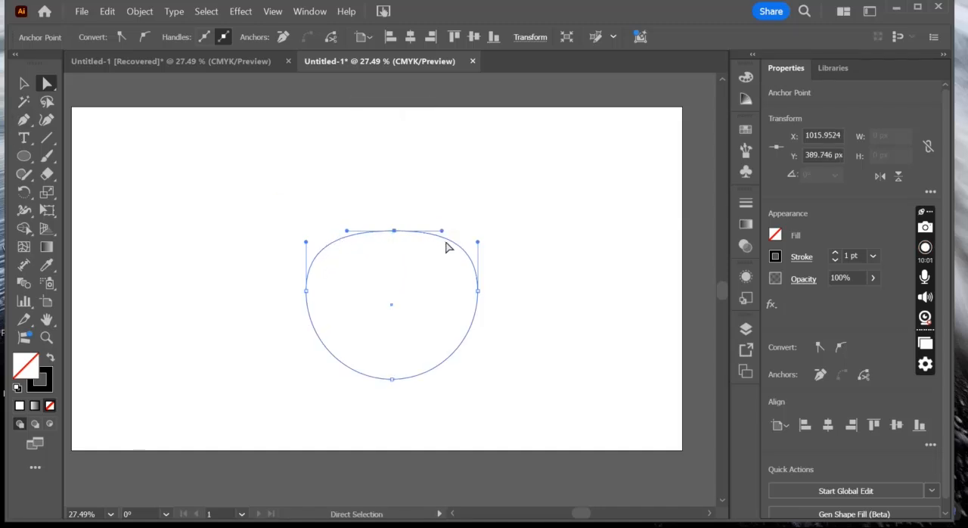
- Add two anchor points on the flattened upper curve, at about X 844, Y 416 px and X 1152, Y 405 px
{"action": "left_click", "coordinate": [21, 123]}
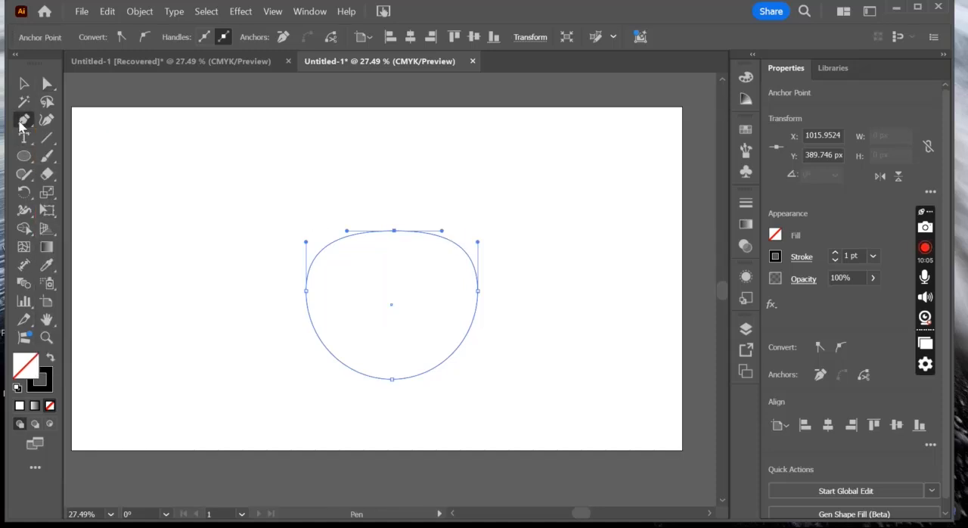
{"action": "left_click", "coordinate": [68, 139]}
{"action": "left_click", "coordinate": [342, 243]}
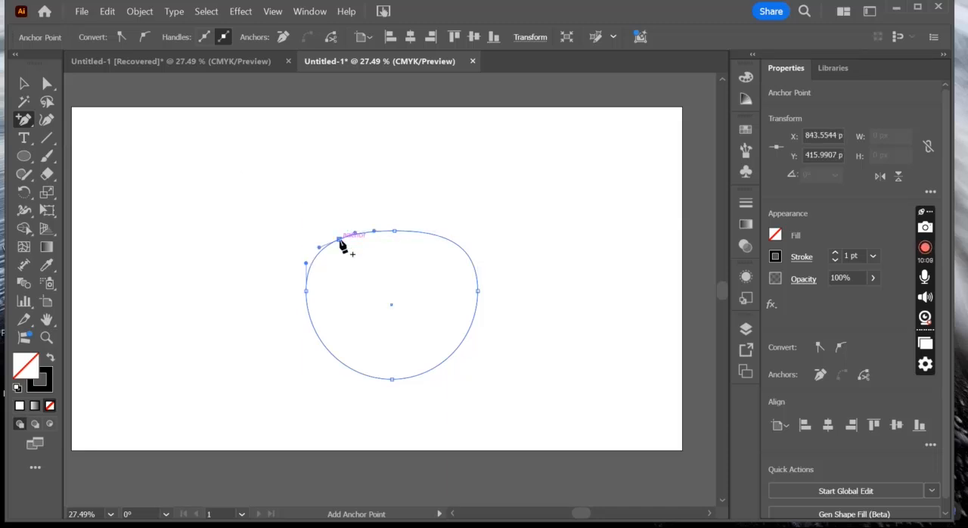
{"action": "left_click", "coordinate": [439, 237]}
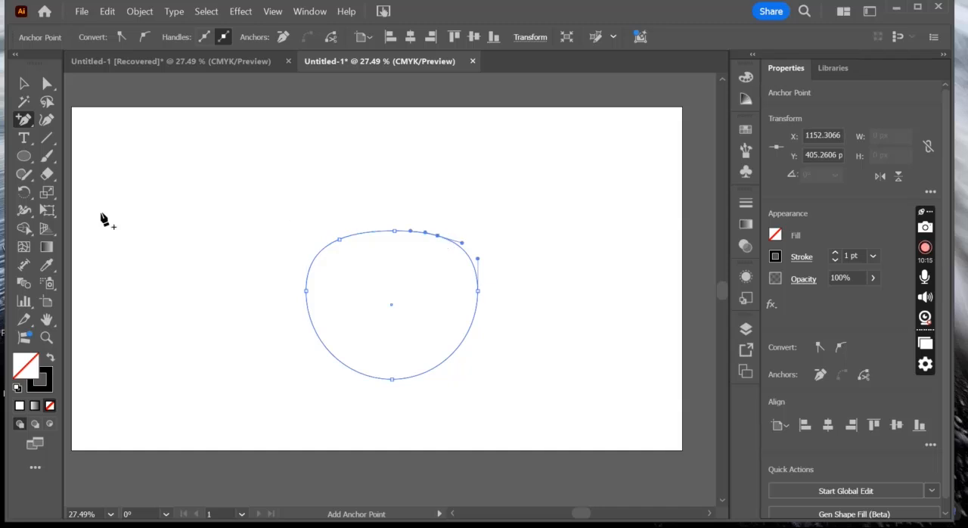
- Move the added anchor point on the upper-left curve up to about X 862, Y 375 px
{"action": "left_click", "coordinate": [48, 85]}
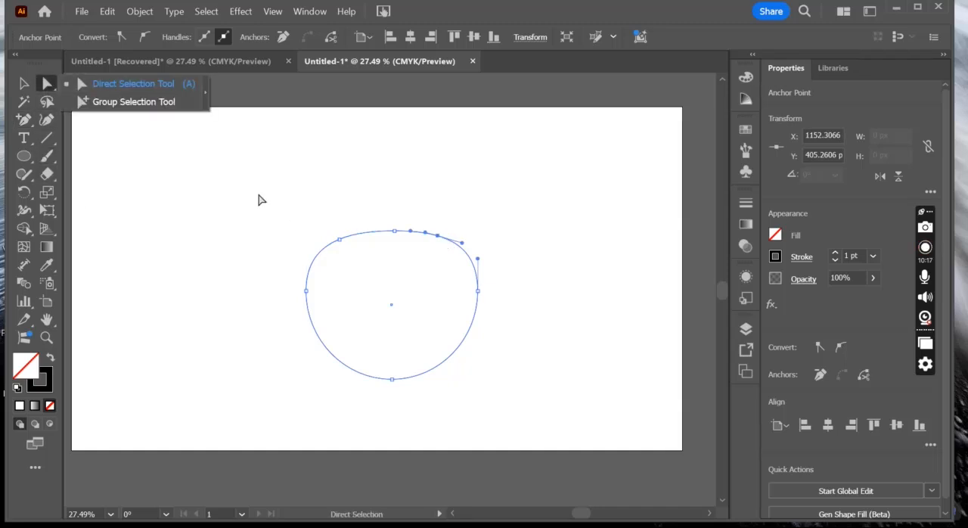
{"action": "left_click", "coordinate": [320, 202]}
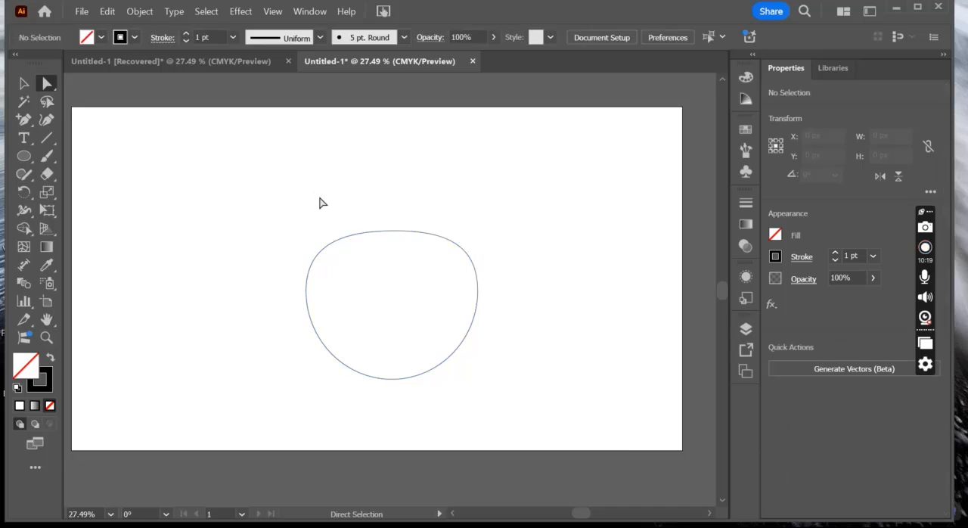
{"action": "mouse_move", "coordinate": [331, 224]}
{"action": "left_mouse_down"}
{"action": "mouse_move", "coordinate": [342, 253]}
{"action": "mouse_move", "coordinate": [359, 254]}
{"action": "mouse_move", "coordinate": [341, 242]}
{"action": "mouse_move", "coordinate": [345, 230]}
{"action": "left_mouse_up"}
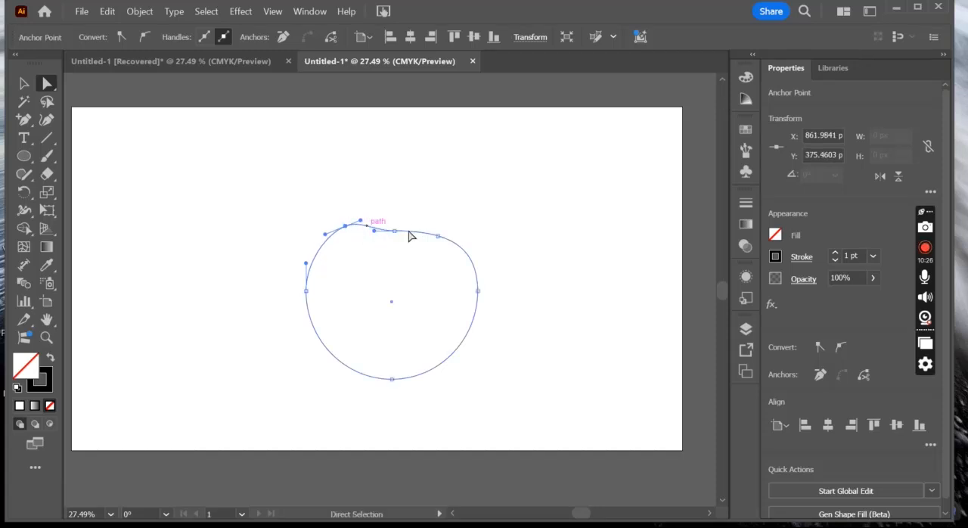
- Move the added anchor point on the upper-right curve up to about X 1156, Y 366 px and deselect the shape
{"action": "left_click", "coordinate": [448, 205]}
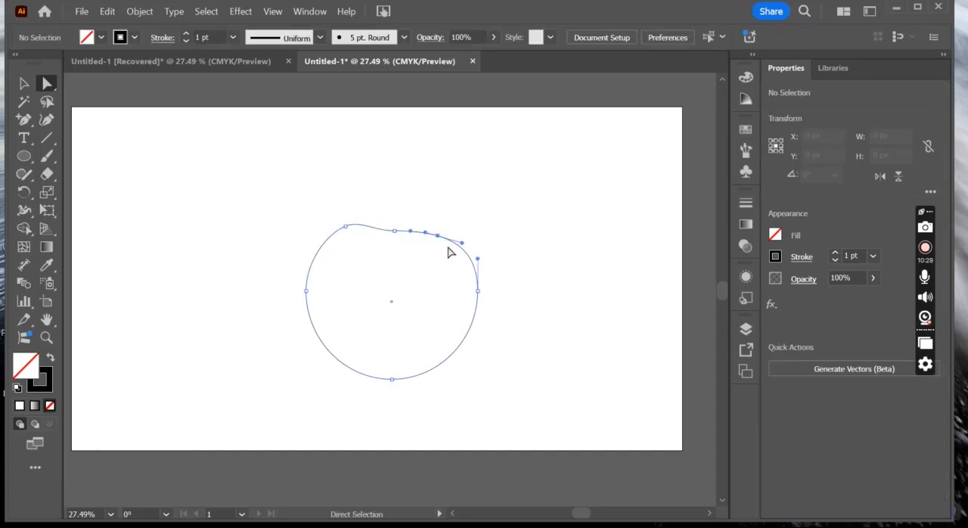
{"action": "left_click", "coordinate": [442, 241]}
{"action": "left_click_drag", "start_coordinate": [439, 239], "coordinate": [438, 223]}
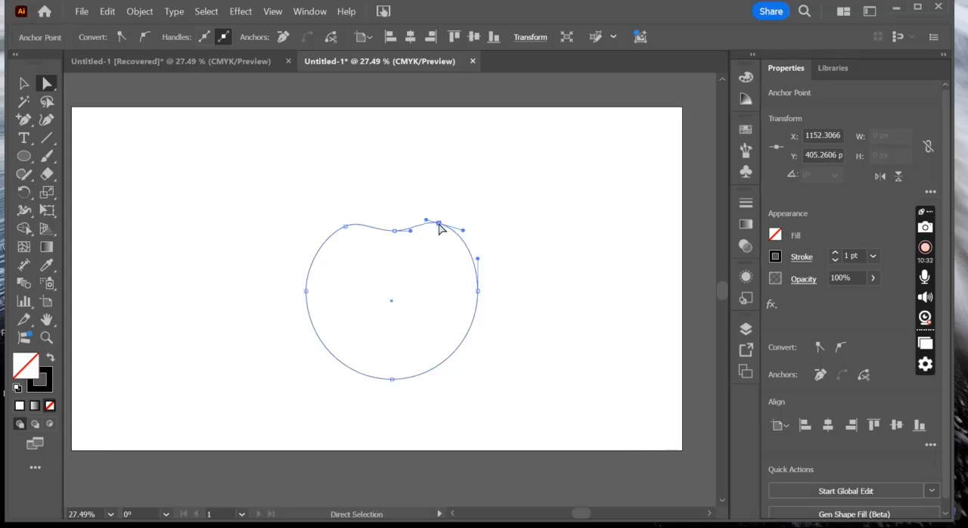
{"action": "left_click", "coordinate": [330, 230]}
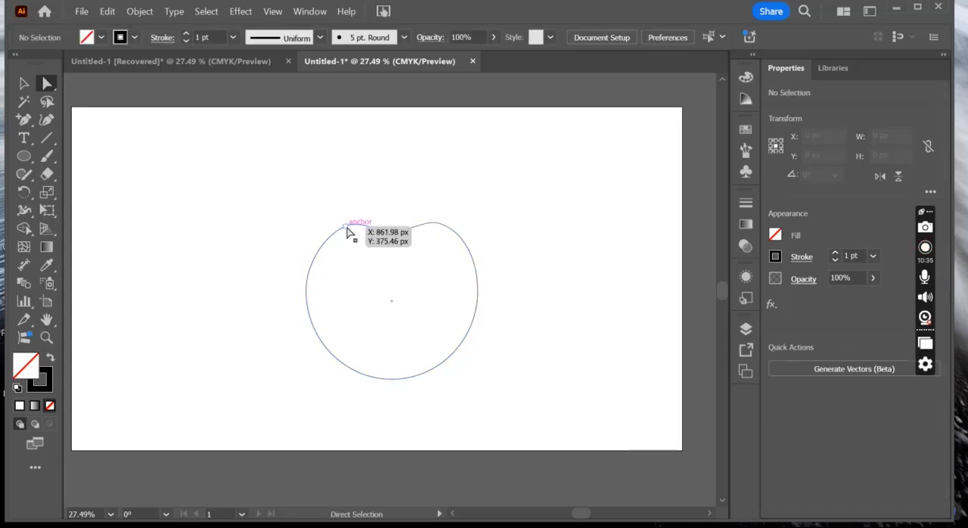
- Draw a near-vertical stem line about 227 px tall, ending at the dip in the apple's upper edge
{"action": "left_click", "coordinate": [46, 138]}
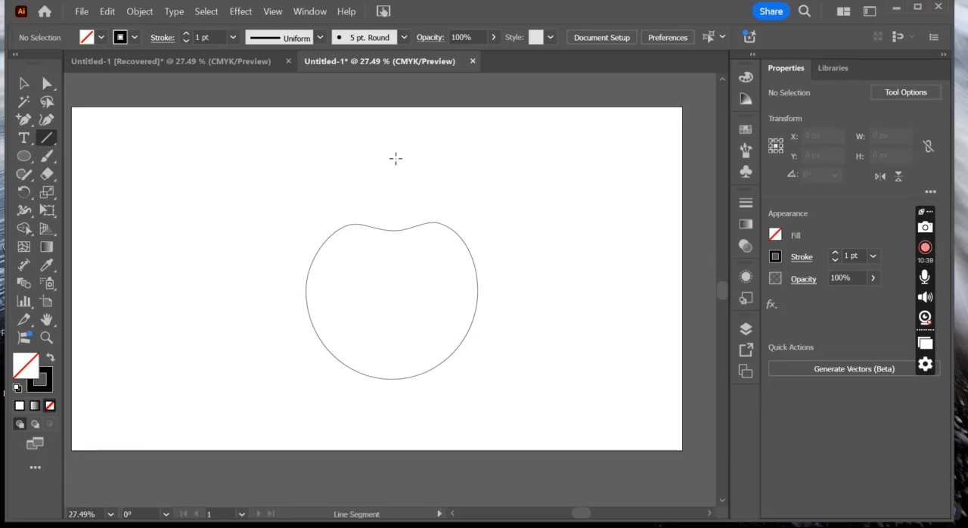
{"action": "left_click_drag", "start_coordinate": [395, 158], "coordinate": [395, 230]}
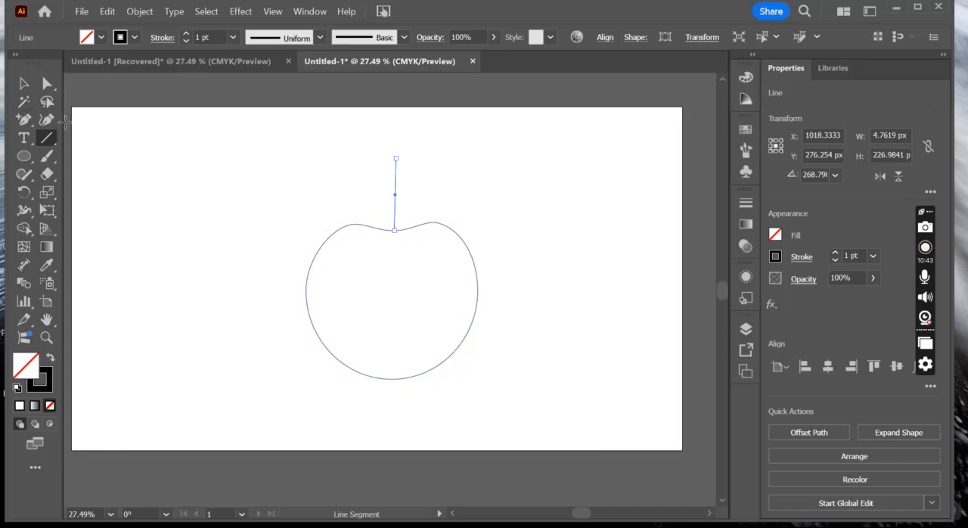
- Draw a small flat ellipse to the left of the apple as the leaf shape
{"action": "left_click", "coordinate": [24, 156]}
{"action": "mouse_move", "coordinate": [227, 184]}
{"action": "left_mouse_down"}
{"action": "mouse_move", "coordinate": [188, 212]}
{"action": "mouse_move", "coordinate": [144, 220]}
{"action": "mouse_move", "coordinate": [133, 201]}
{"action": "mouse_move", "coordinate": [143, 201]}
{"action": "mouse_move", "coordinate": [100, 161]}
{"action": "left_mouse_up"}
{"action": "key", "text": "Delete"}
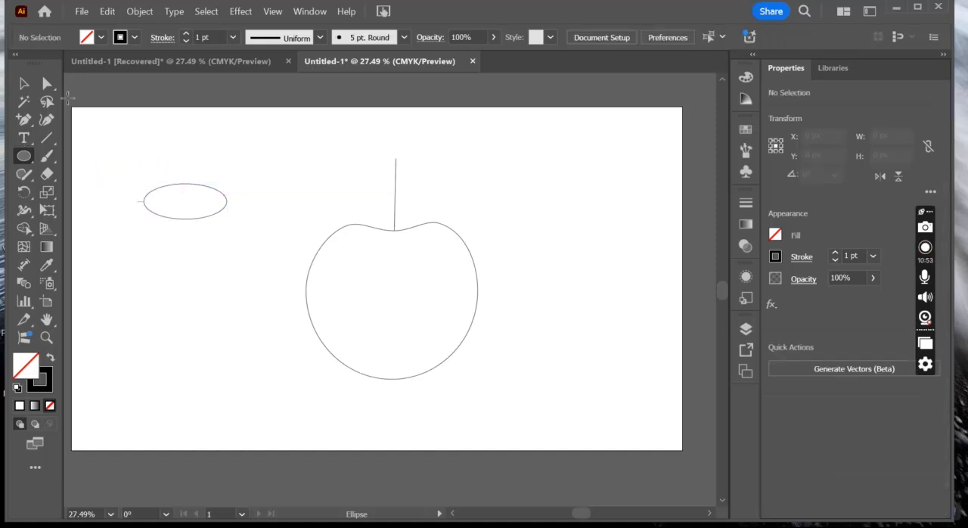
- Adjust the small ellipse's left end with the Anchor Point tool and stretch its rightmost anchor point out to about X 540, Y 298 px
{"action": "left_click", "coordinate": [25, 119]}
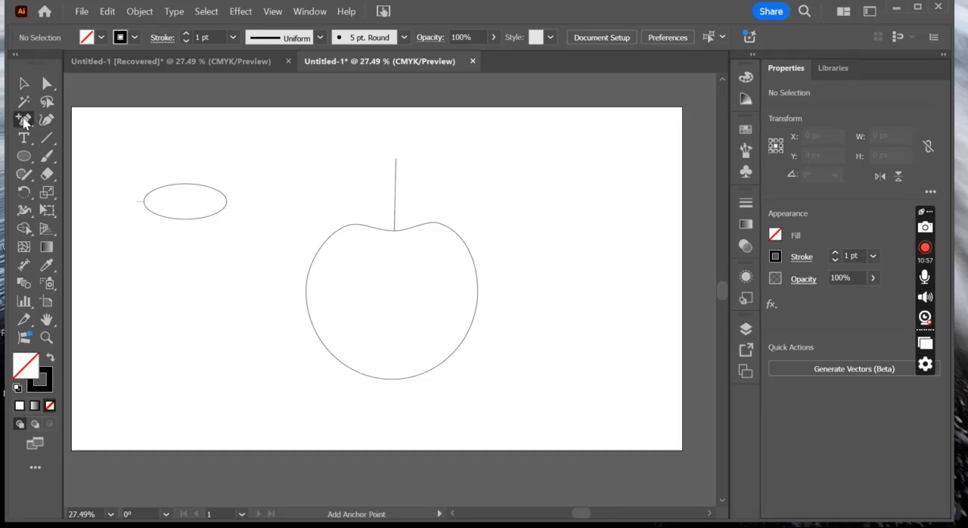
{"action": "left_click_drag", "start_coordinate": [24, 121], "coordinate": [81, 176]}
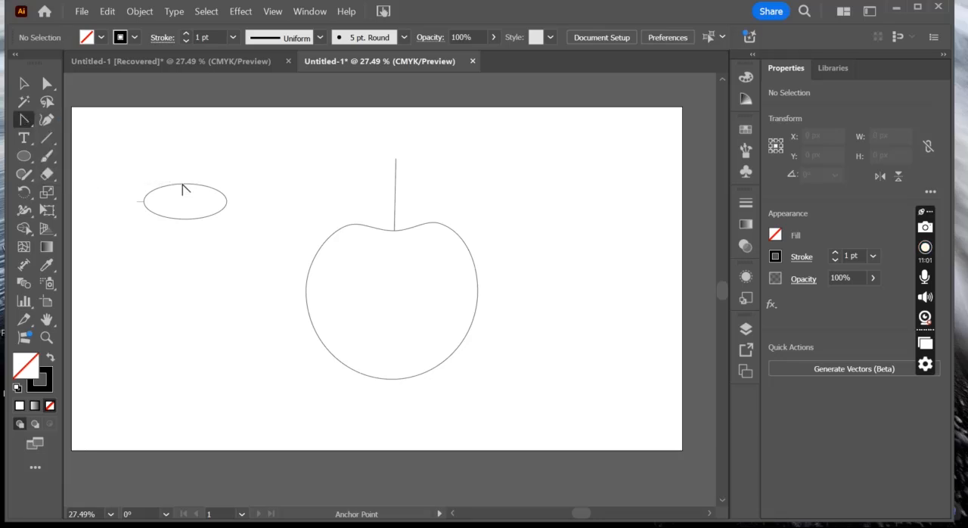
{"action": "left_click_drag", "start_coordinate": [144, 201], "coordinate": [133, 202]}
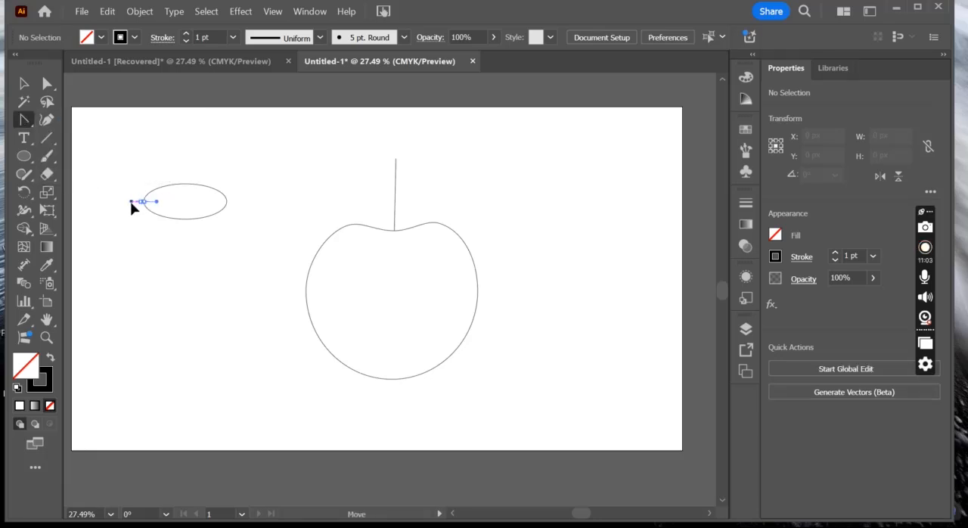
{"action": "left_click", "coordinate": [141, 202]}
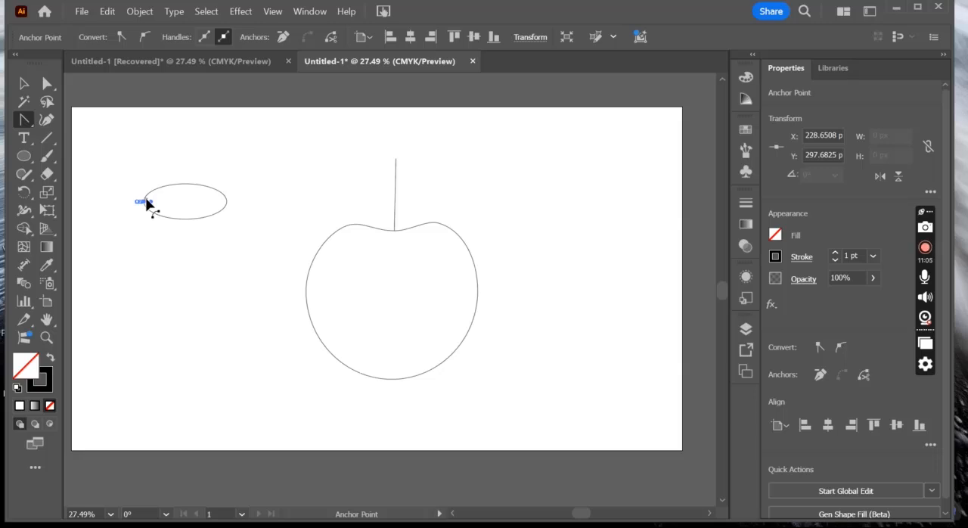
{"action": "left_click", "coordinate": [145, 201]}
{"action": "mouse_move", "coordinate": [146, 206]}
{"action": "left_mouse_down"}
{"action": "mouse_move", "coordinate": [121, 210]}
{"action": "mouse_move", "coordinate": [145, 211]}
{"action": "left_mouse_up"}
{"action": "left_click_drag", "start_coordinate": [229, 206], "coordinate": [244, 206]}
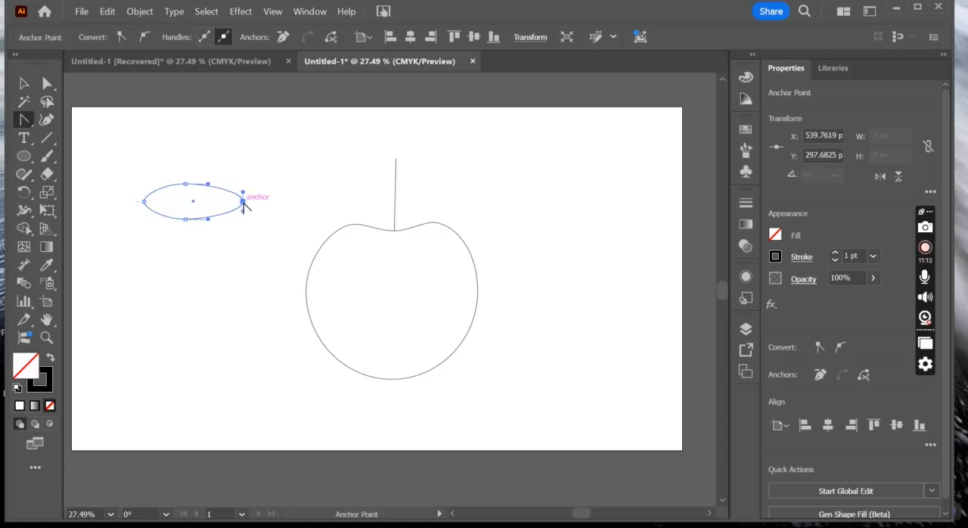
- Rotate the leaf ellipse counterclockwise so that it slants up to the right, and deselect it
{"action": "left_click", "coordinate": [25, 85]}
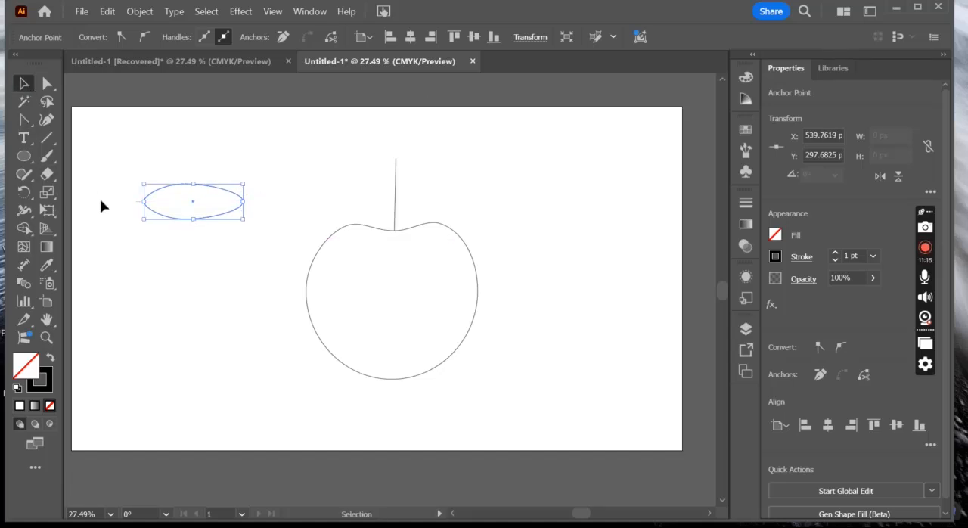
{"action": "left_click_drag", "start_coordinate": [140, 222], "coordinate": [209, 183]}
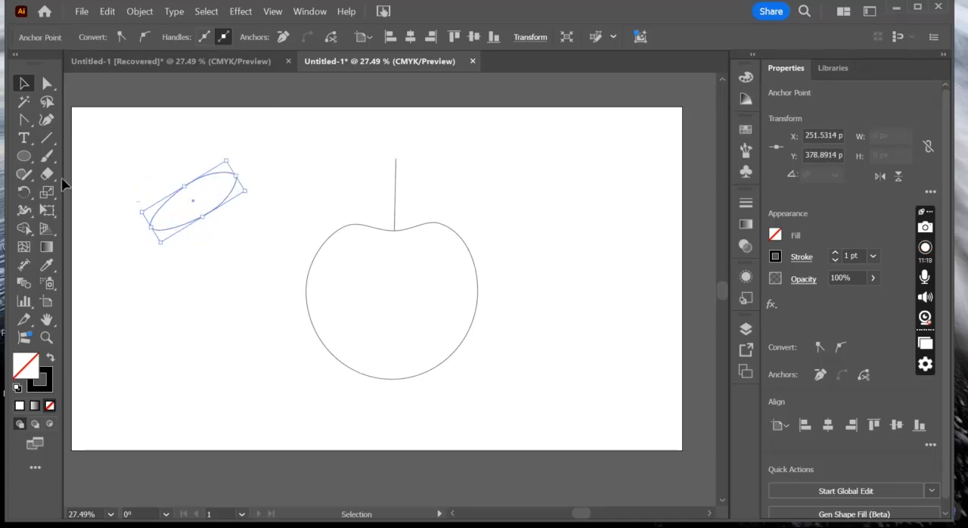
{"action": "left_click", "coordinate": [226, 186]}
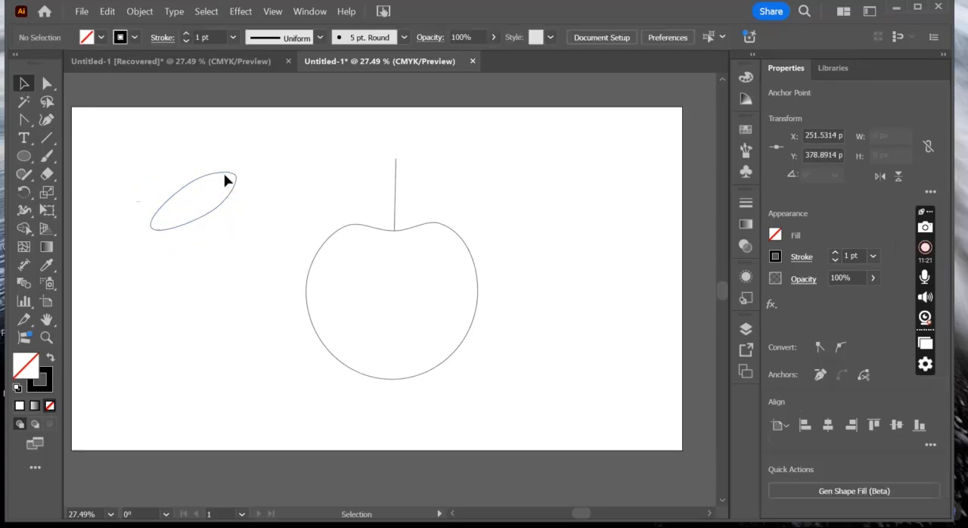
- Move the leaf onto the apple so its lower end meets the stem's base, centred at about X 1153, Y 311 px
{"action": "left_click_drag", "start_coordinate": [226, 177], "coordinate": [490, 189]}
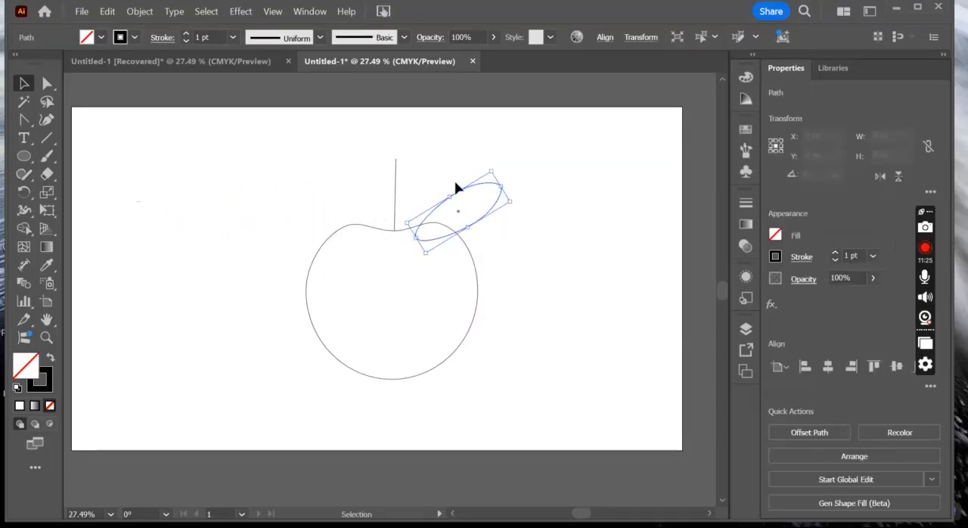
{"action": "left_click", "coordinate": [463, 169]}
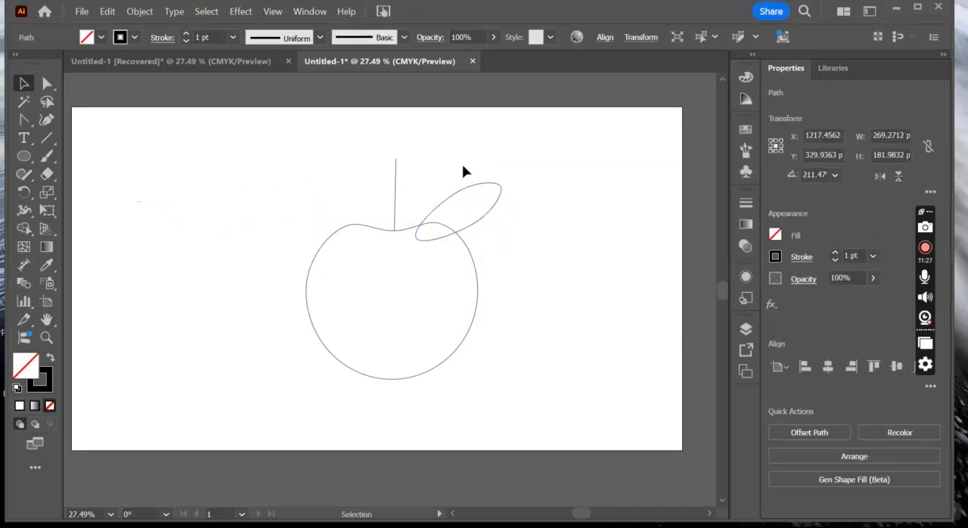
{"action": "left_click_drag", "start_coordinate": [461, 193], "coordinate": [441, 192]}
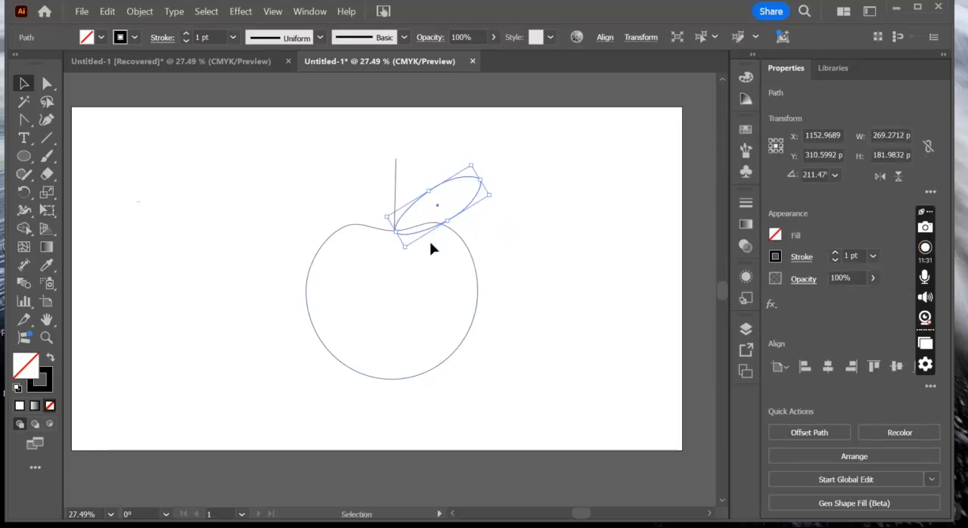
{"action": "left_click", "coordinate": [544, 240]}
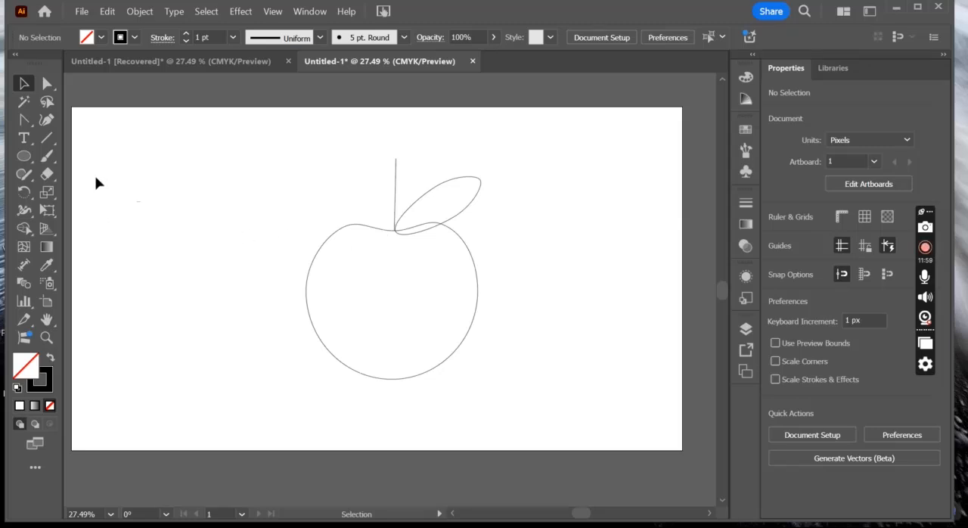
- Draw an upright ellipse about 392 × 576 px to the left of the apple, dismissing the ellipse size dialog
{"action": "left_click", "coordinate": [24, 156]}
{"action": "left_click_drag", "start_coordinate": [120, 177], "coordinate": [247, 360]}
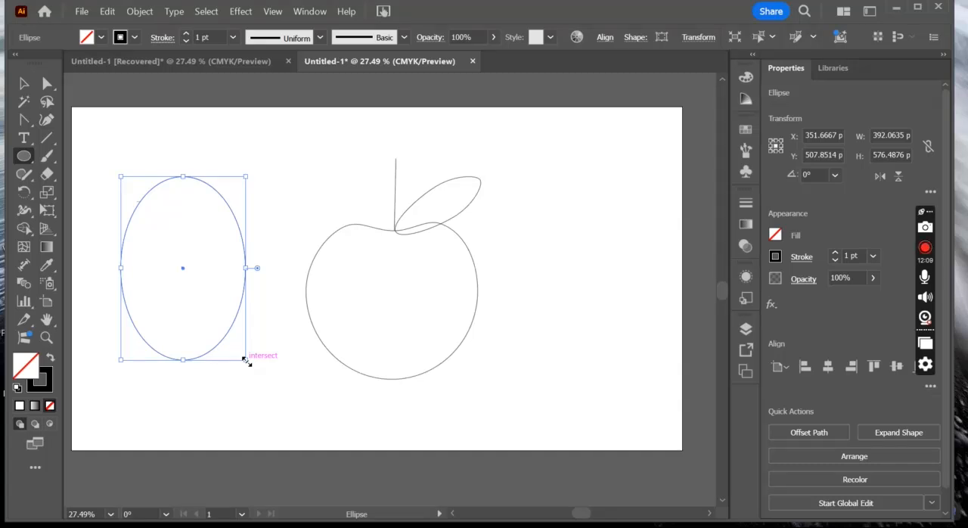
{"action": "left_click", "coordinate": [110, 156]}
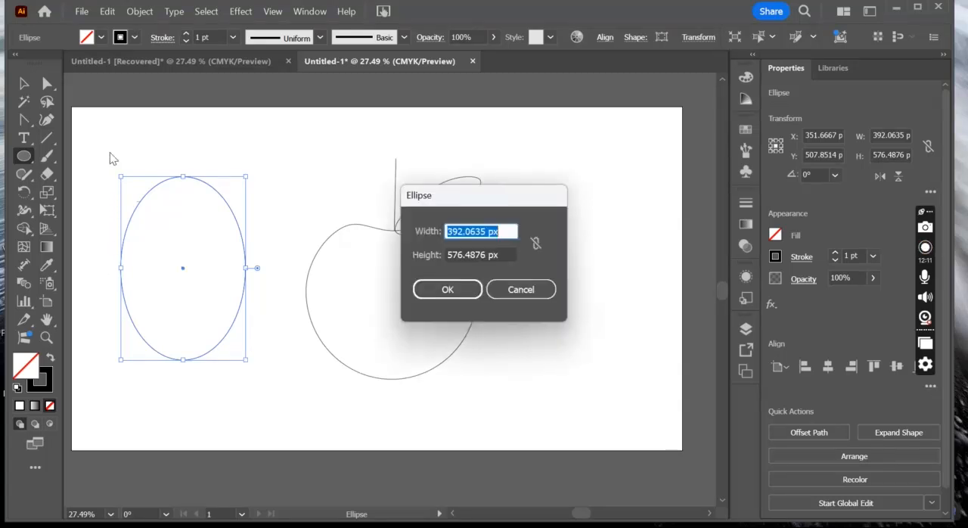
{"action": "left_click", "coordinate": [518, 290]}
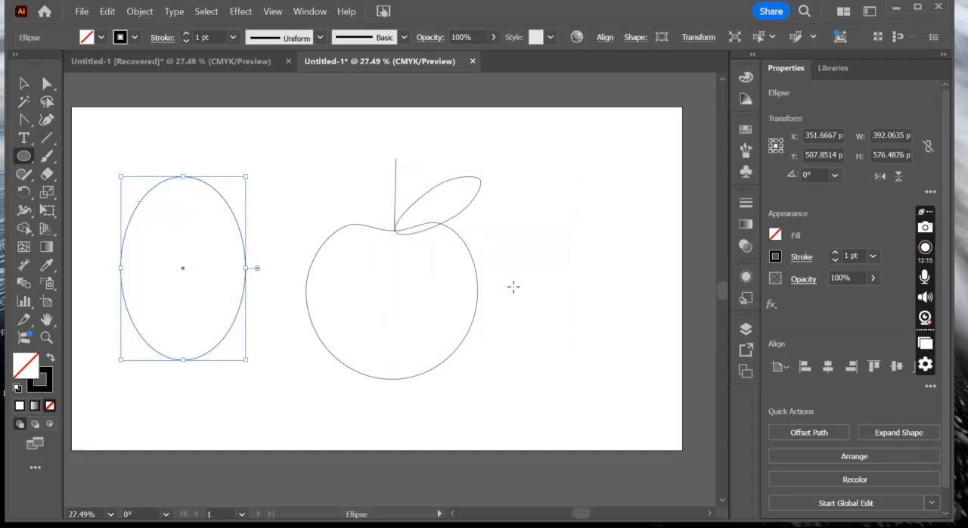
- Select the upright ellipse's two side anchor points and move them down to about Y 577 px to form an egg
{"action": "left_click", "coordinate": [47, 83]}
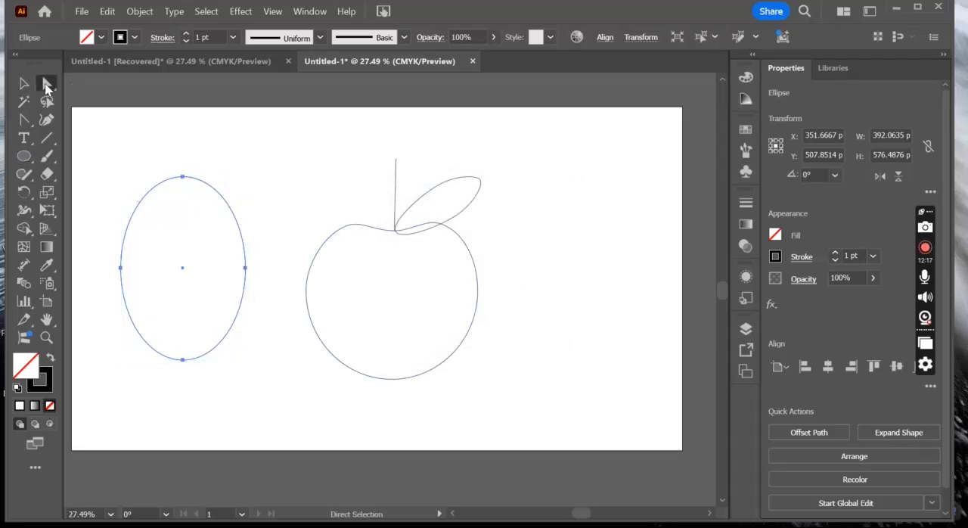
{"action": "left_click", "coordinate": [118, 166]}
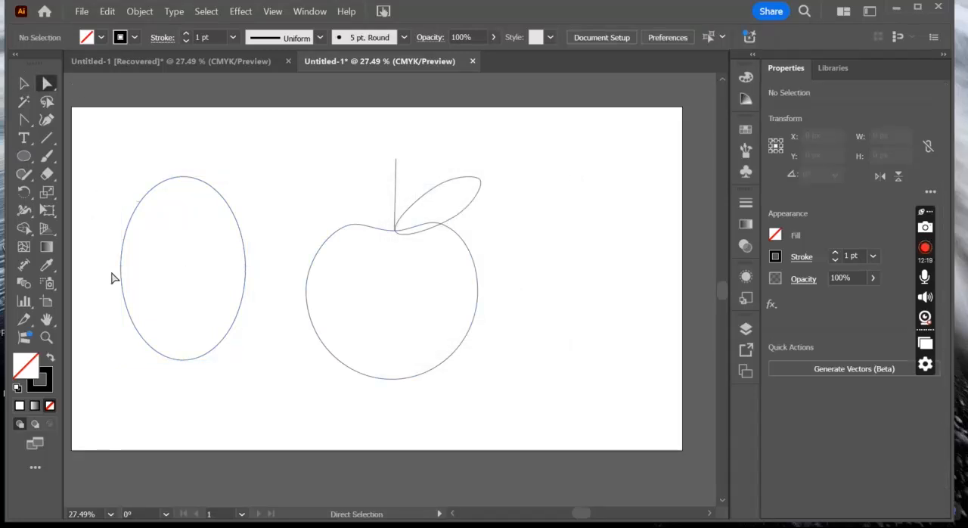
{"action": "left_click_drag", "start_coordinate": [273, 275], "coordinate": [90, 309]}
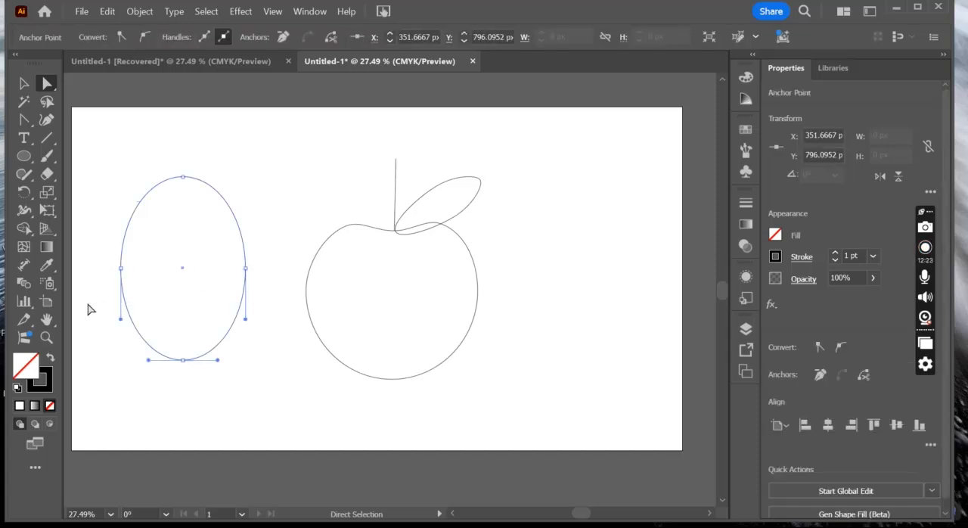
{"action": "left_click", "coordinate": [91, 300]}
{"action": "left_click_drag", "start_coordinate": [112, 255], "coordinate": [295, 292]}
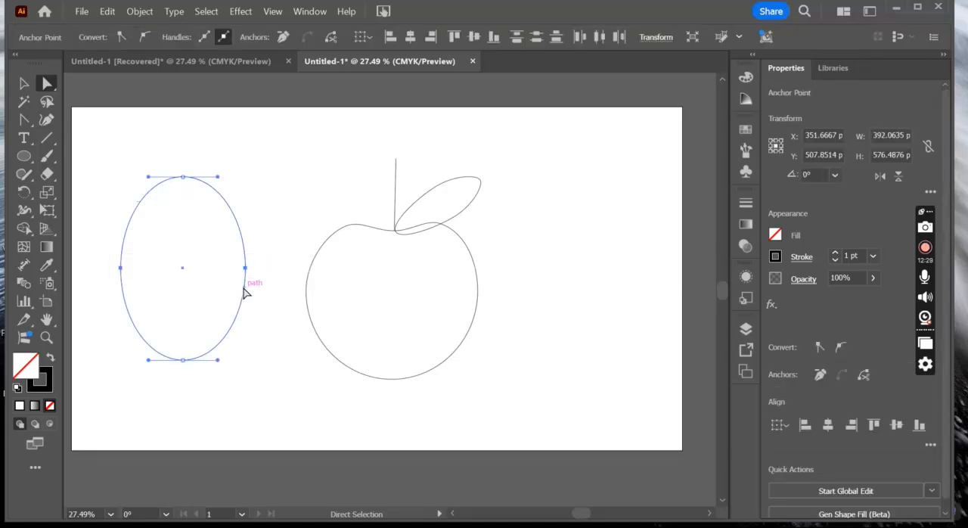
{"action": "left_click_drag", "start_coordinate": [245, 276], "coordinate": [251, 297]}
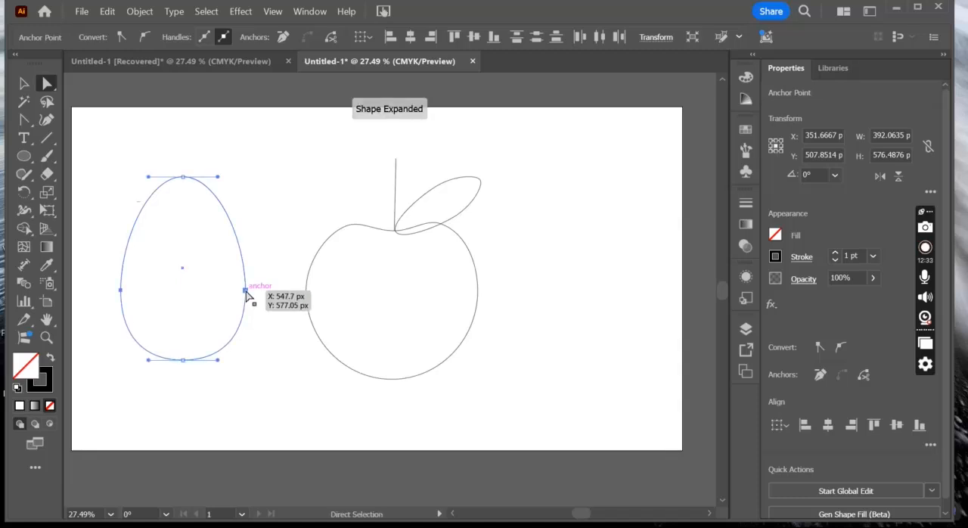
{"action": "left_click", "coordinate": [264, 236]}
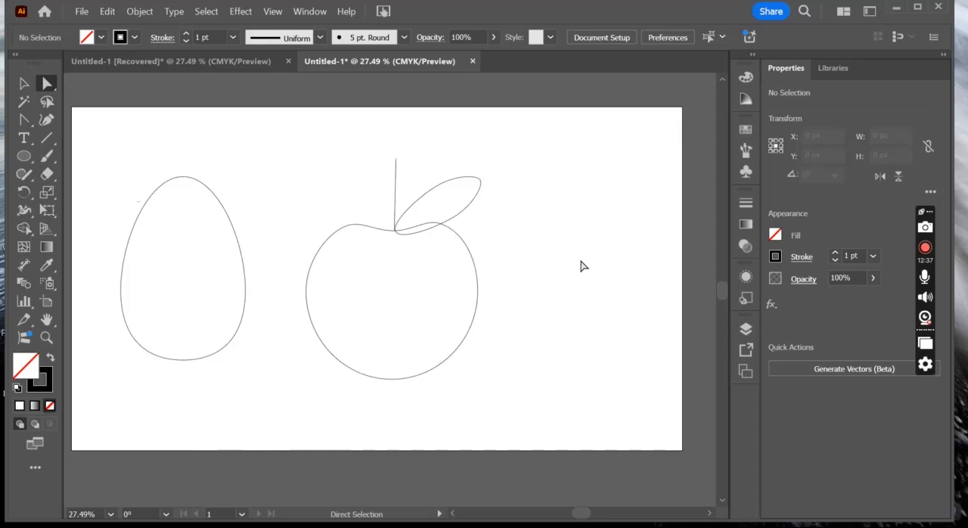
- Draw a rectangle about 492 × 632 px to the right of the apple, dismissing the rectangle size dialog
{"action": "left_click_drag", "start_coordinate": [24, 156], "coordinate": [79, 152]}
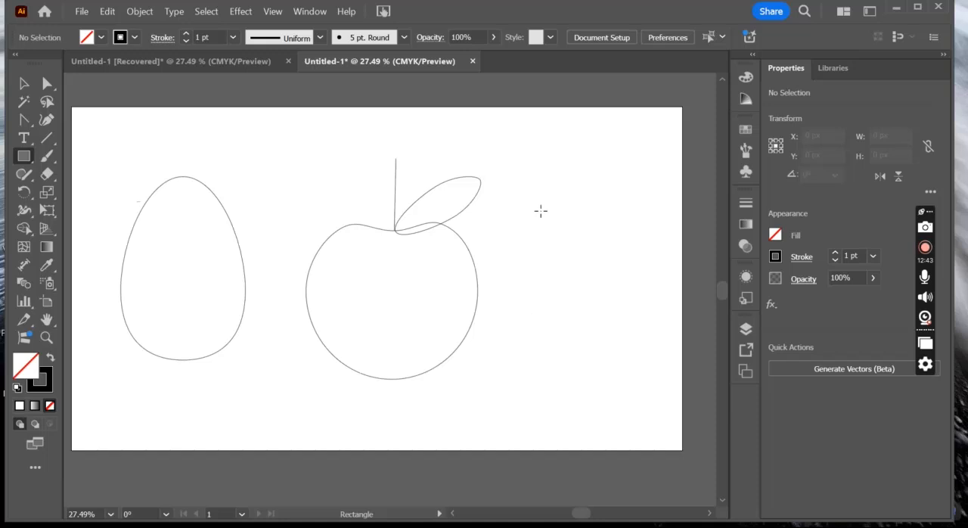
{"action": "left_click_drag", "start_coordinate": [512, 201], "coordinate": [668, 402]}
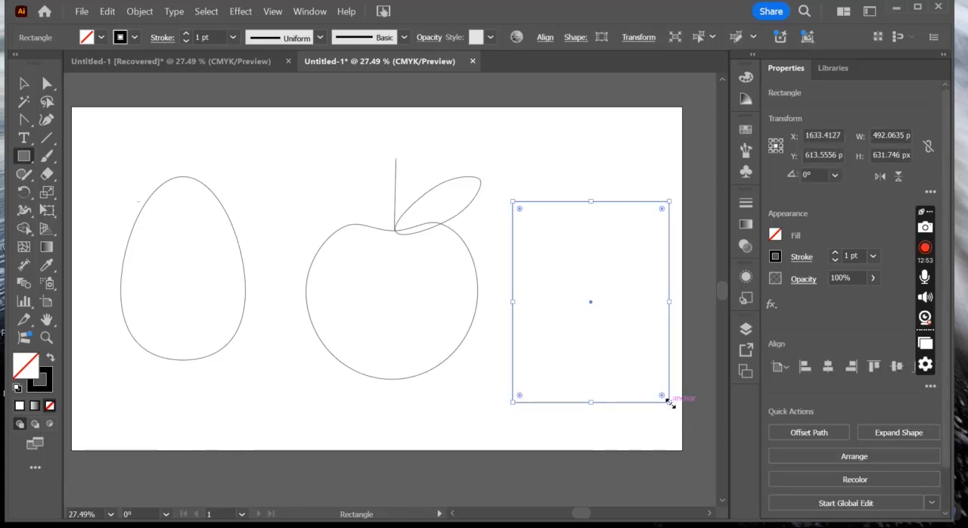
{"action": "left_click", "coordinate": [457, 410]}
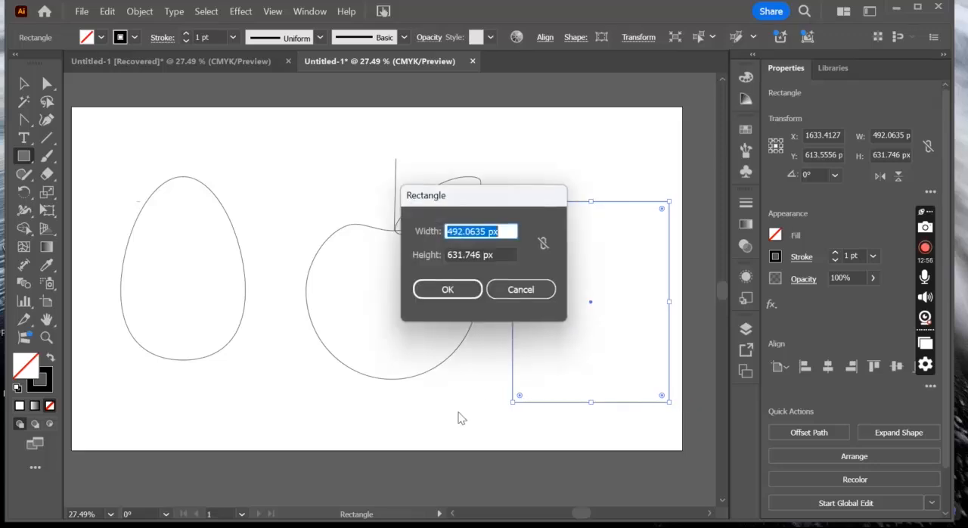
{"action": "left_click", "coordinate": [519, 290]}
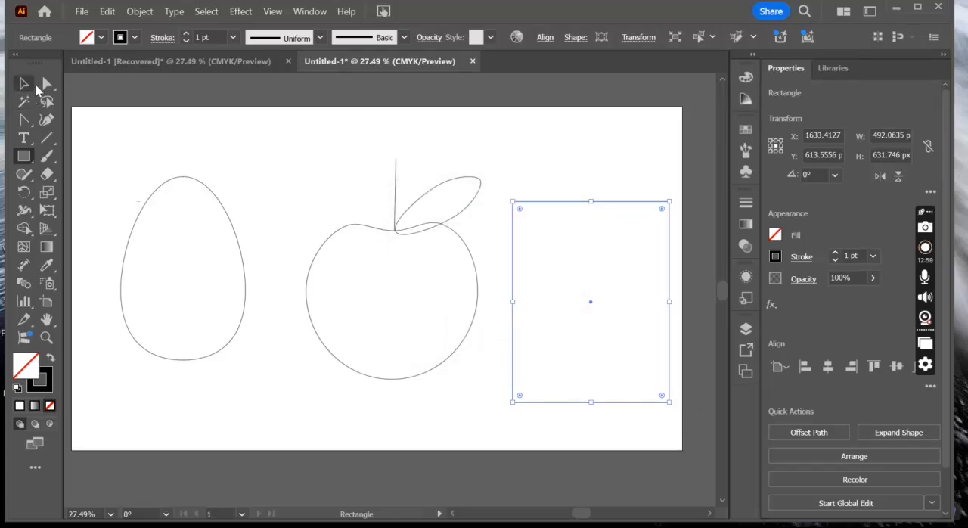
{"action": "left_click", "coordinate": [45, 85]}
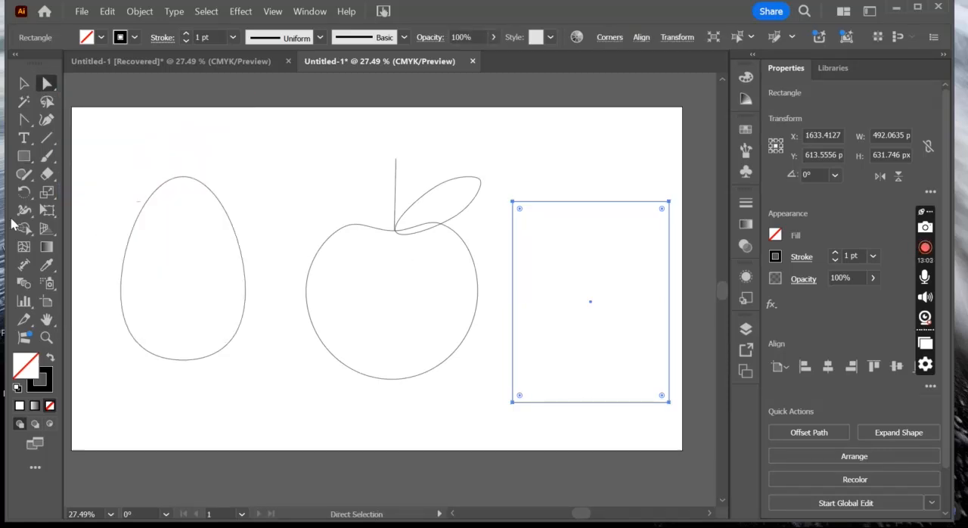
{"action": "left_click", "coordinate": [28, 119]}
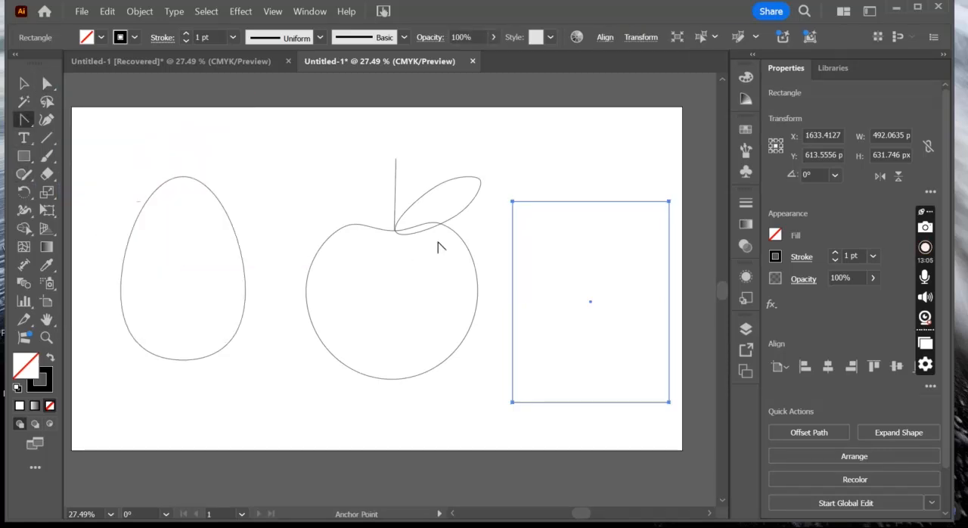
{"action": "left_click", "coordinate": [589, 203]}
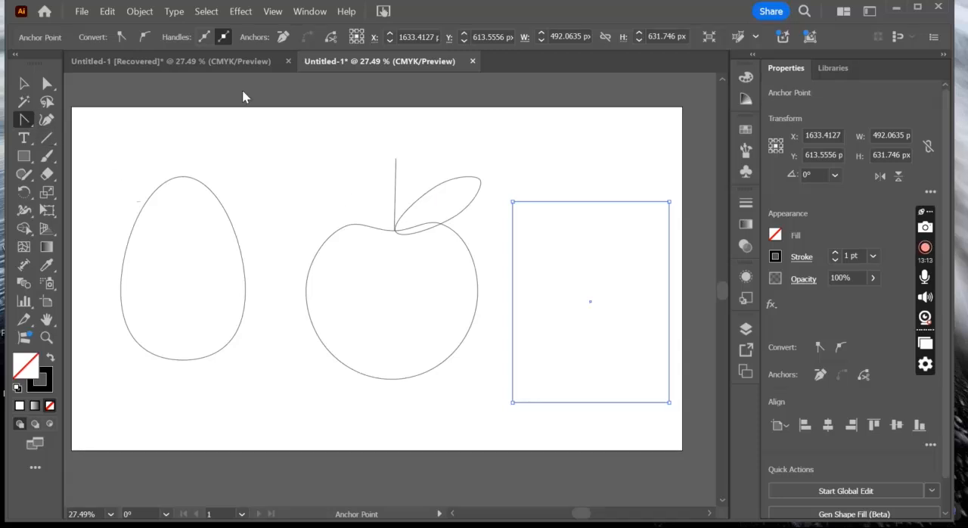
{"action": "left_click", "coordinate": [591, 201]}
{"action": "left_click", "coordinate": [589, 202]}
{"action": "left_click", "coordinate": [49, 81]}
{"action": "left_click", "coordinate": [597, 146]}
- Bend the rectangle's upper edge upward into a centred arch with the Anchor Point tool, making the whole shape about 864 px high
{"action": "left_click", "coordinate": [25, 119]}
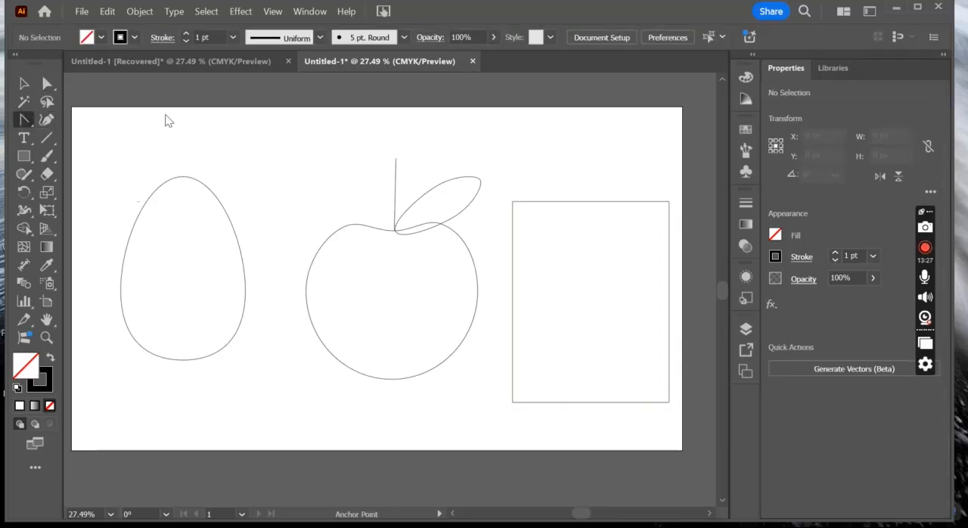
{"action": "left_click", "coordinate": [590, 202]}
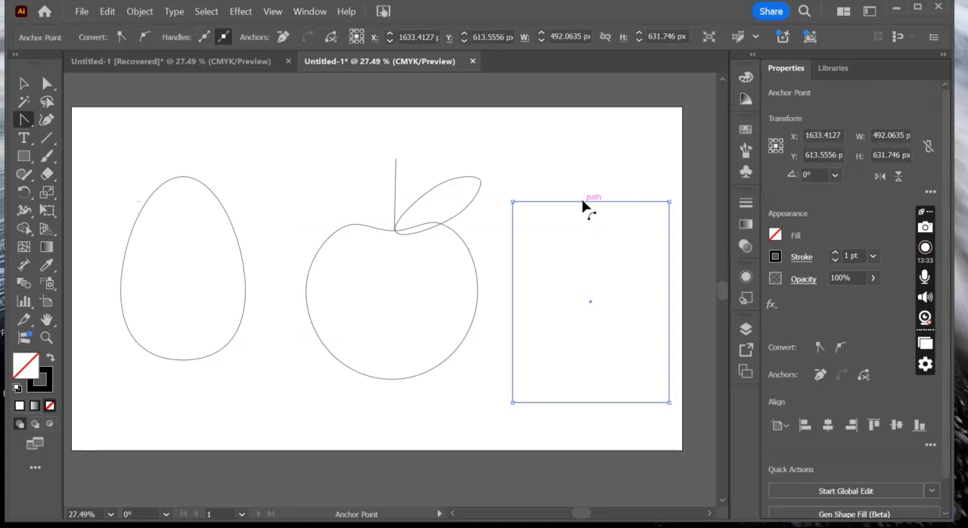
{"action": "left_click_drag", "start_coordinate": [583, 205], "coordinate": [583, 134]}
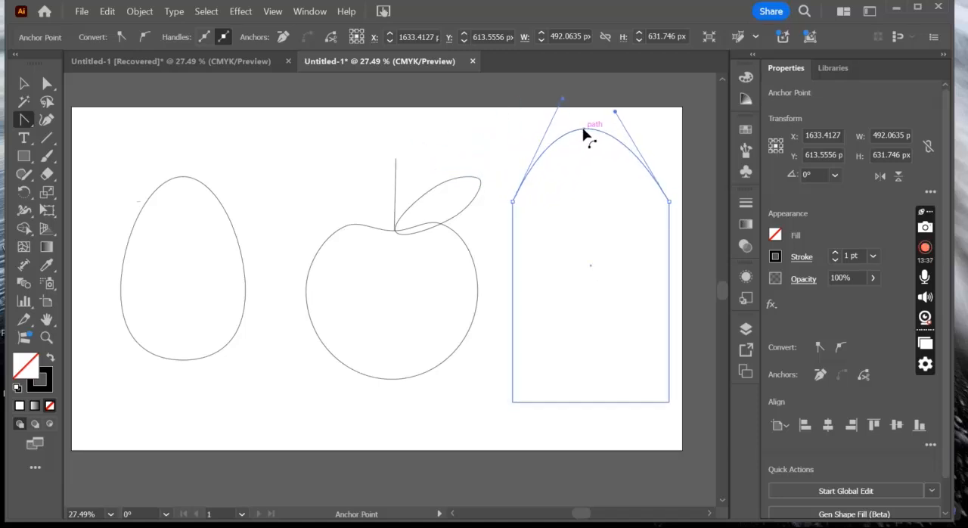
{"action": "left_click_drag", "start_coordinate": [583, 134], "coordinate": [590, 129]}
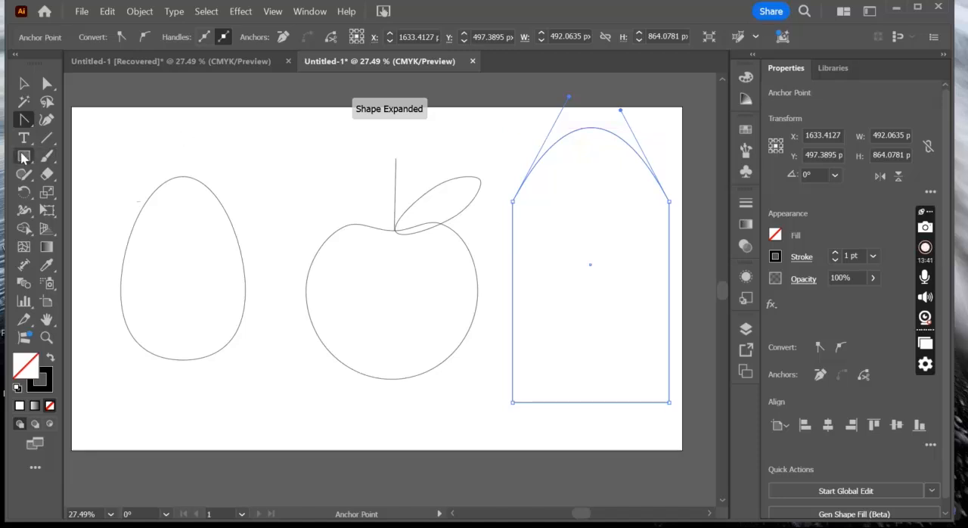
- Draw a horizontal line about 492 px long across the arch's base, joining the shape's two upper corner anchor points
{"action": "left_click", "coordinate": [50, 144]}
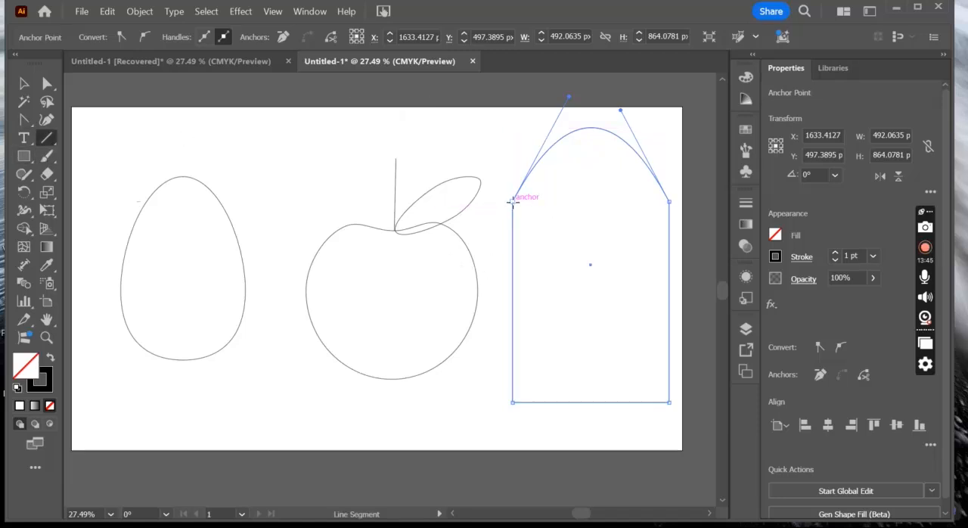
{"action": "left_click_drag", "start_coordinate": [513, 201], "coordinate": [597, 201]}
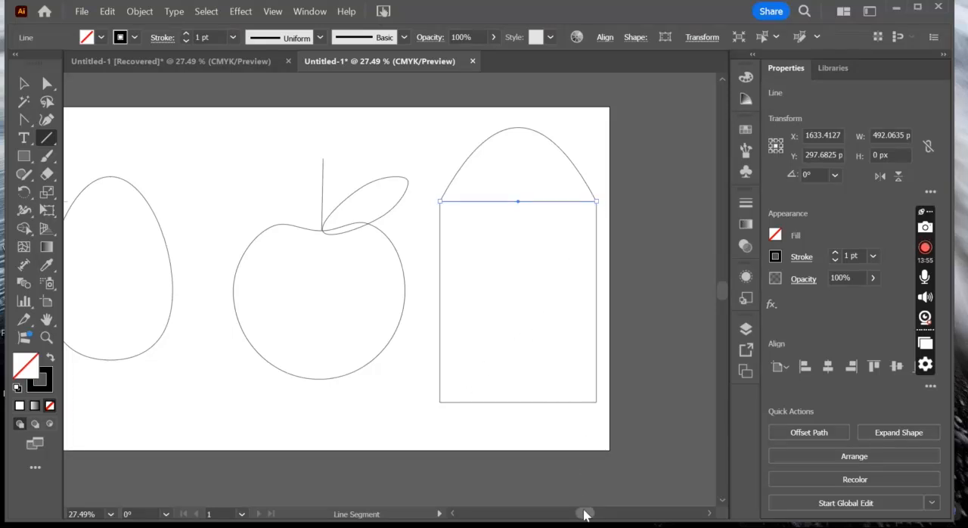
{"action": "mouse_move", "coordinate": [586, 513]}
{"action": "left_mouse_down"}
{"action": "mouse_move", "coordinate": [566, 511]}
{"action": "mouse_move", "coordinate": [583, 517]}
{"action": "left_mouse_up"}
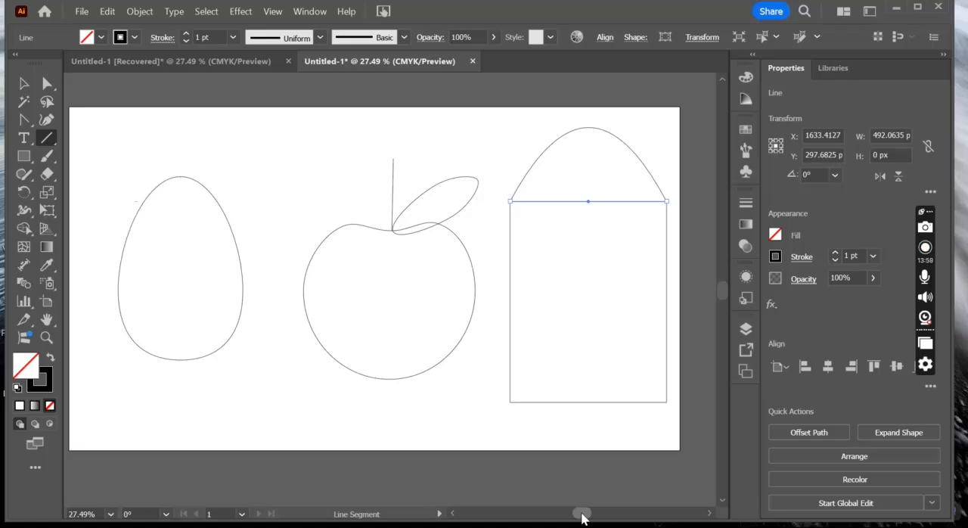